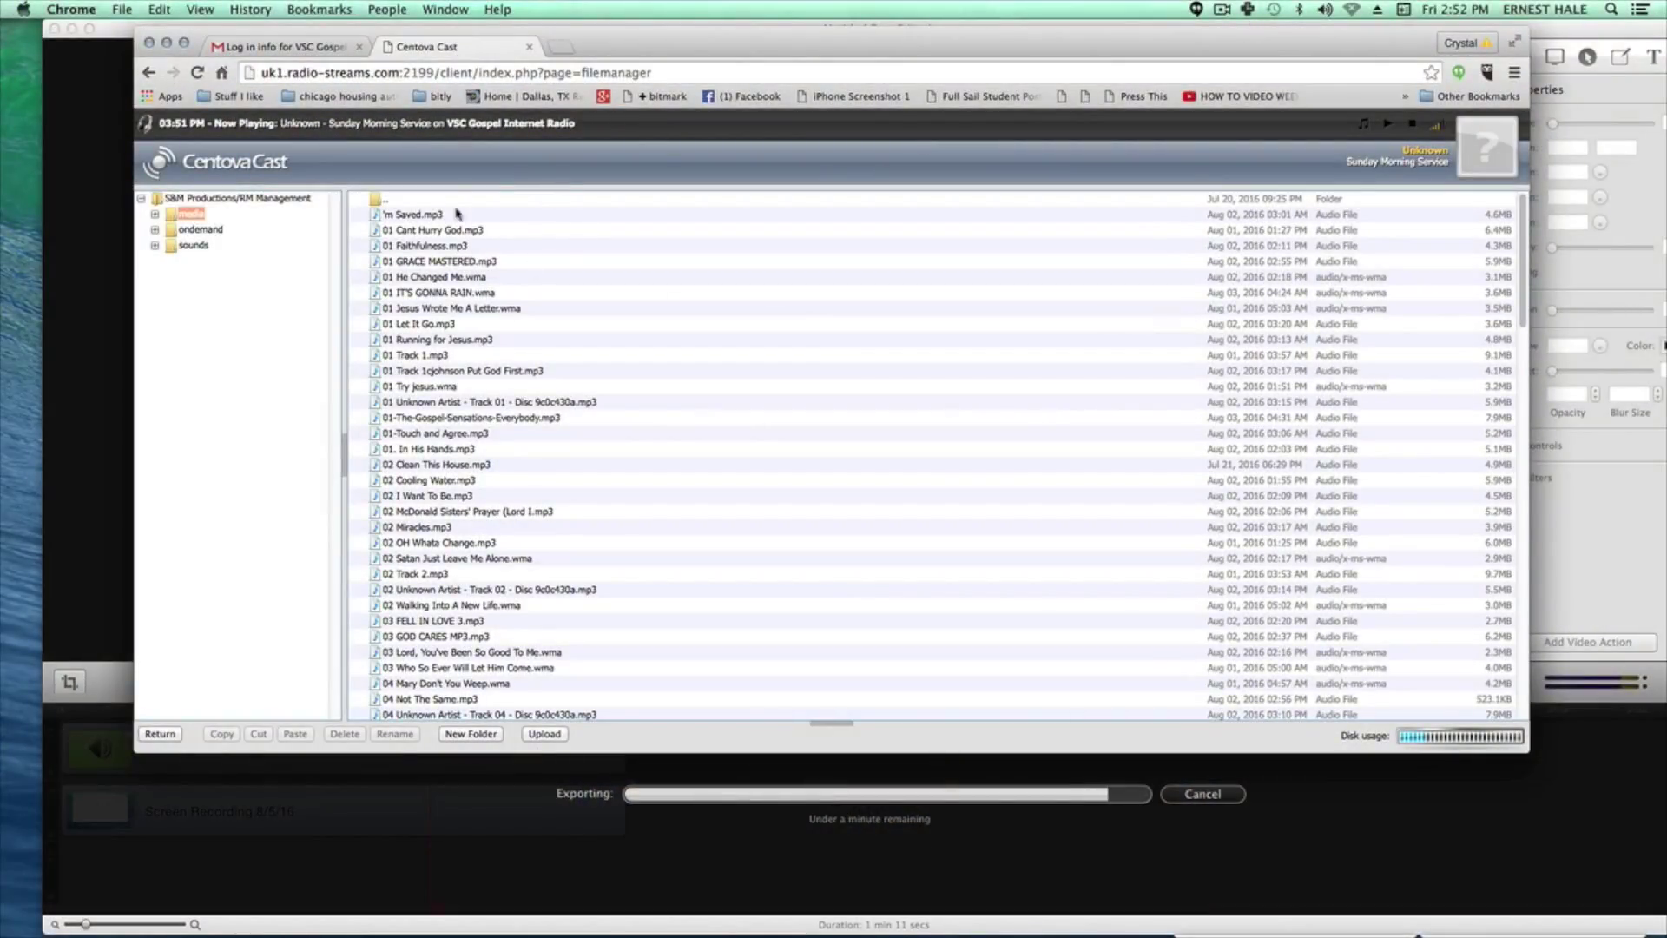
Leave the file manager and return to the Account Overview page.
left_click(161, 734)
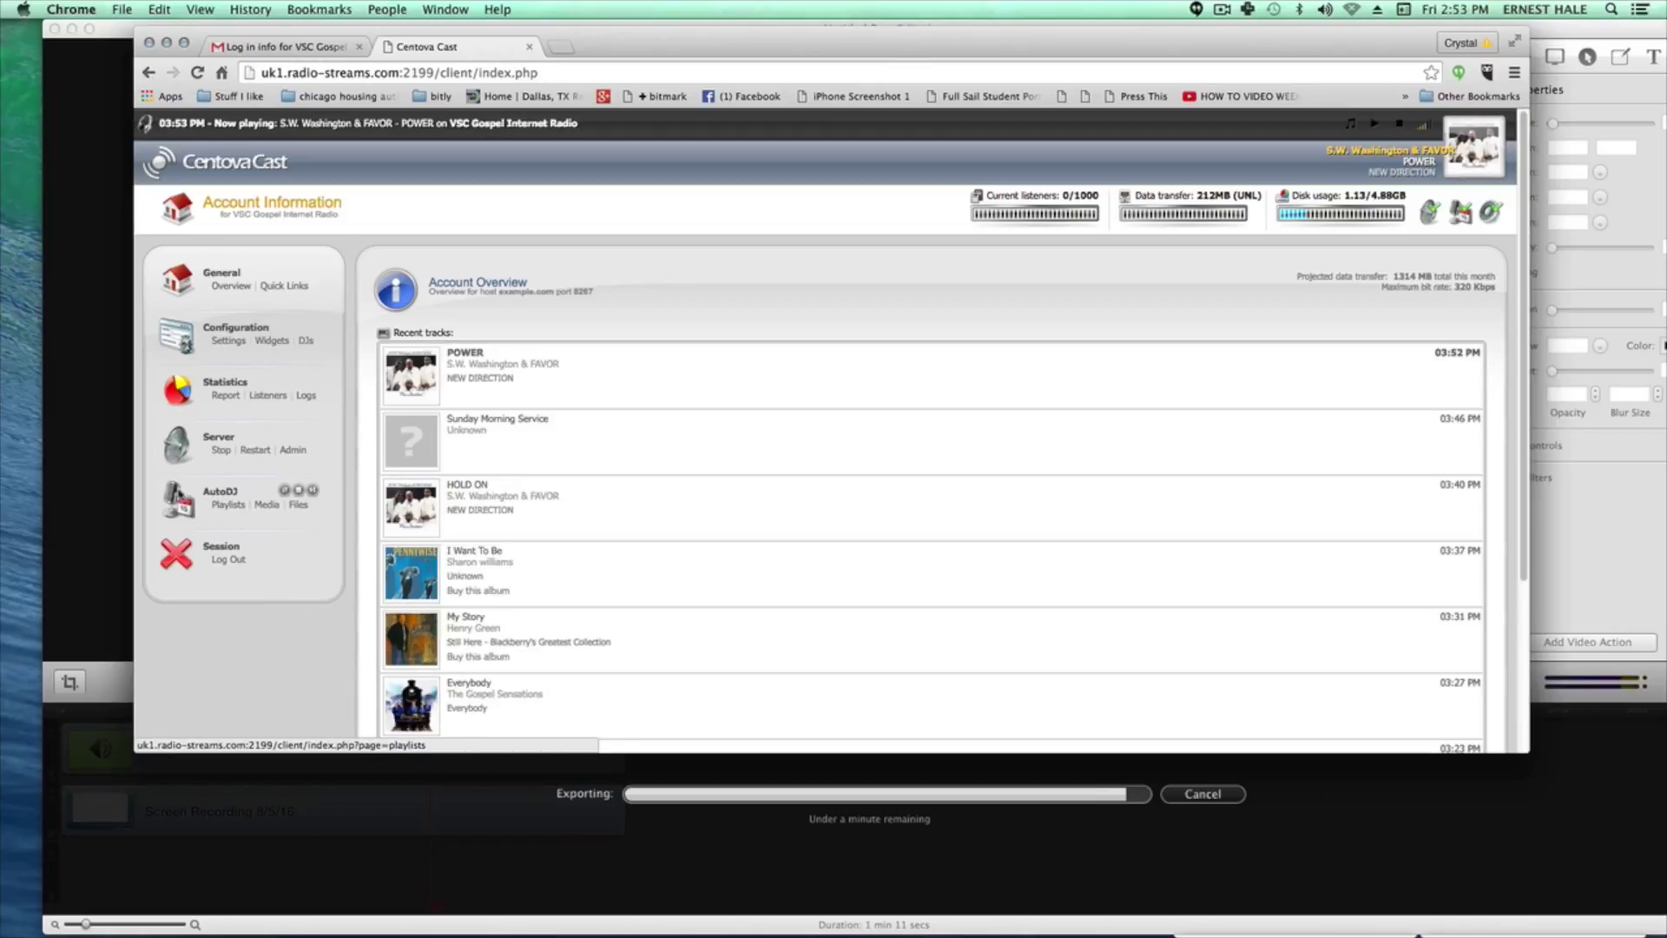
Go to AutoDJ > Playlists to see the five existing playlists.
left_click(220, 507)
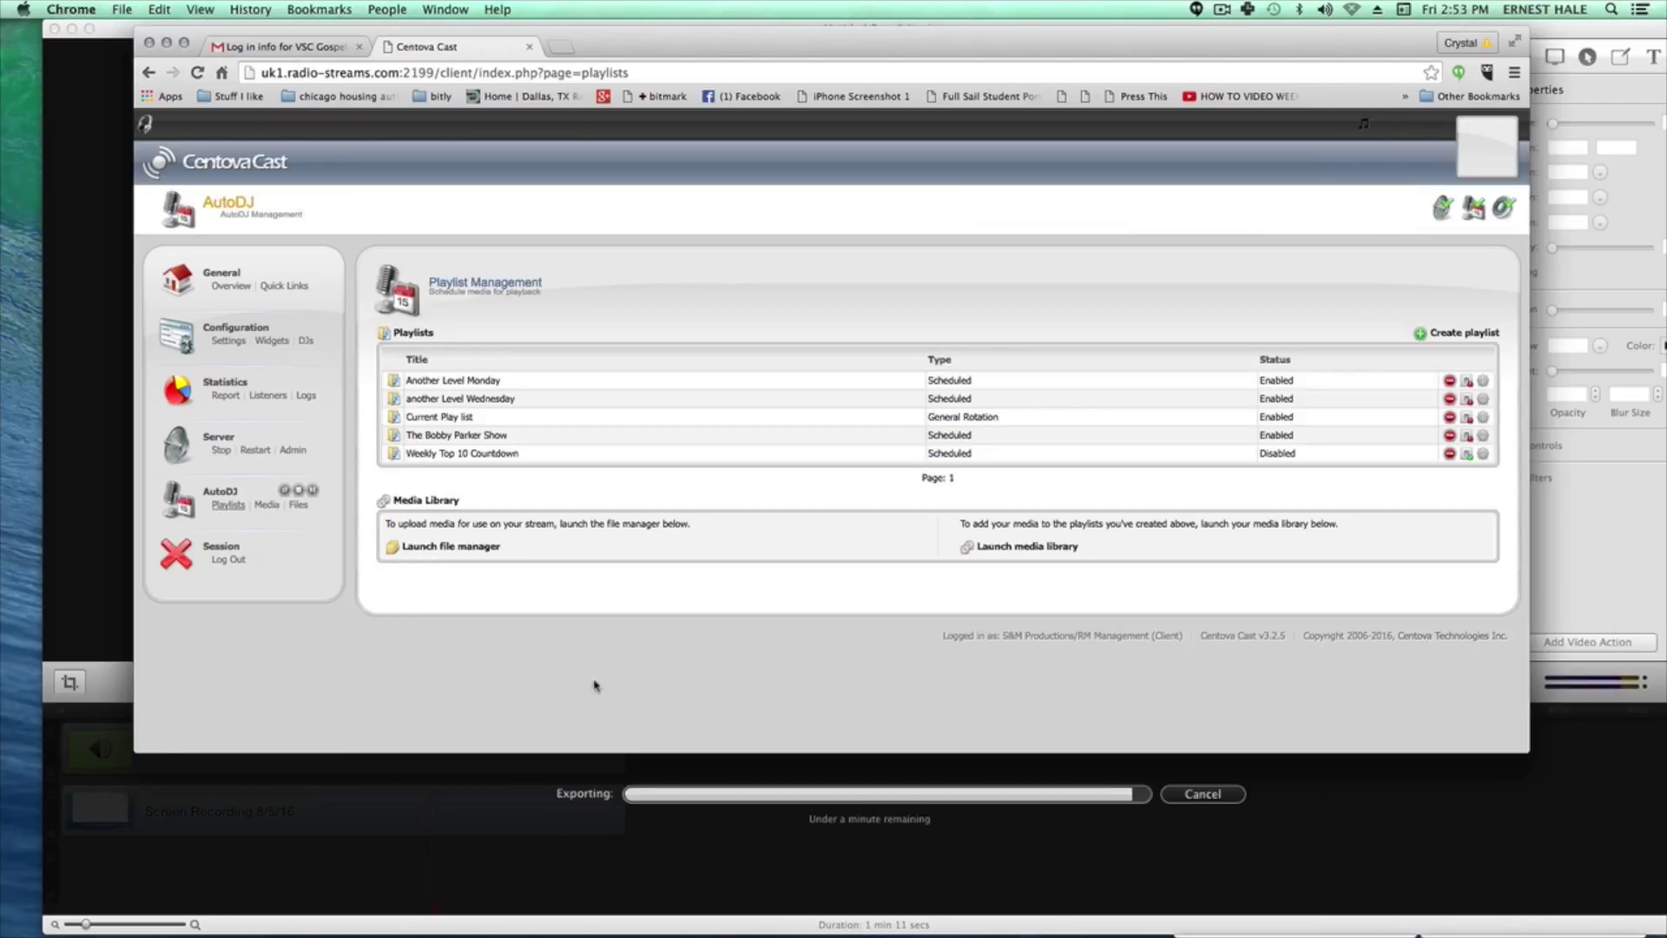
Create a new playlist titled 'James Patterson', keeping status Enabled and setting type Scheduled.
left_click(1438, 335)
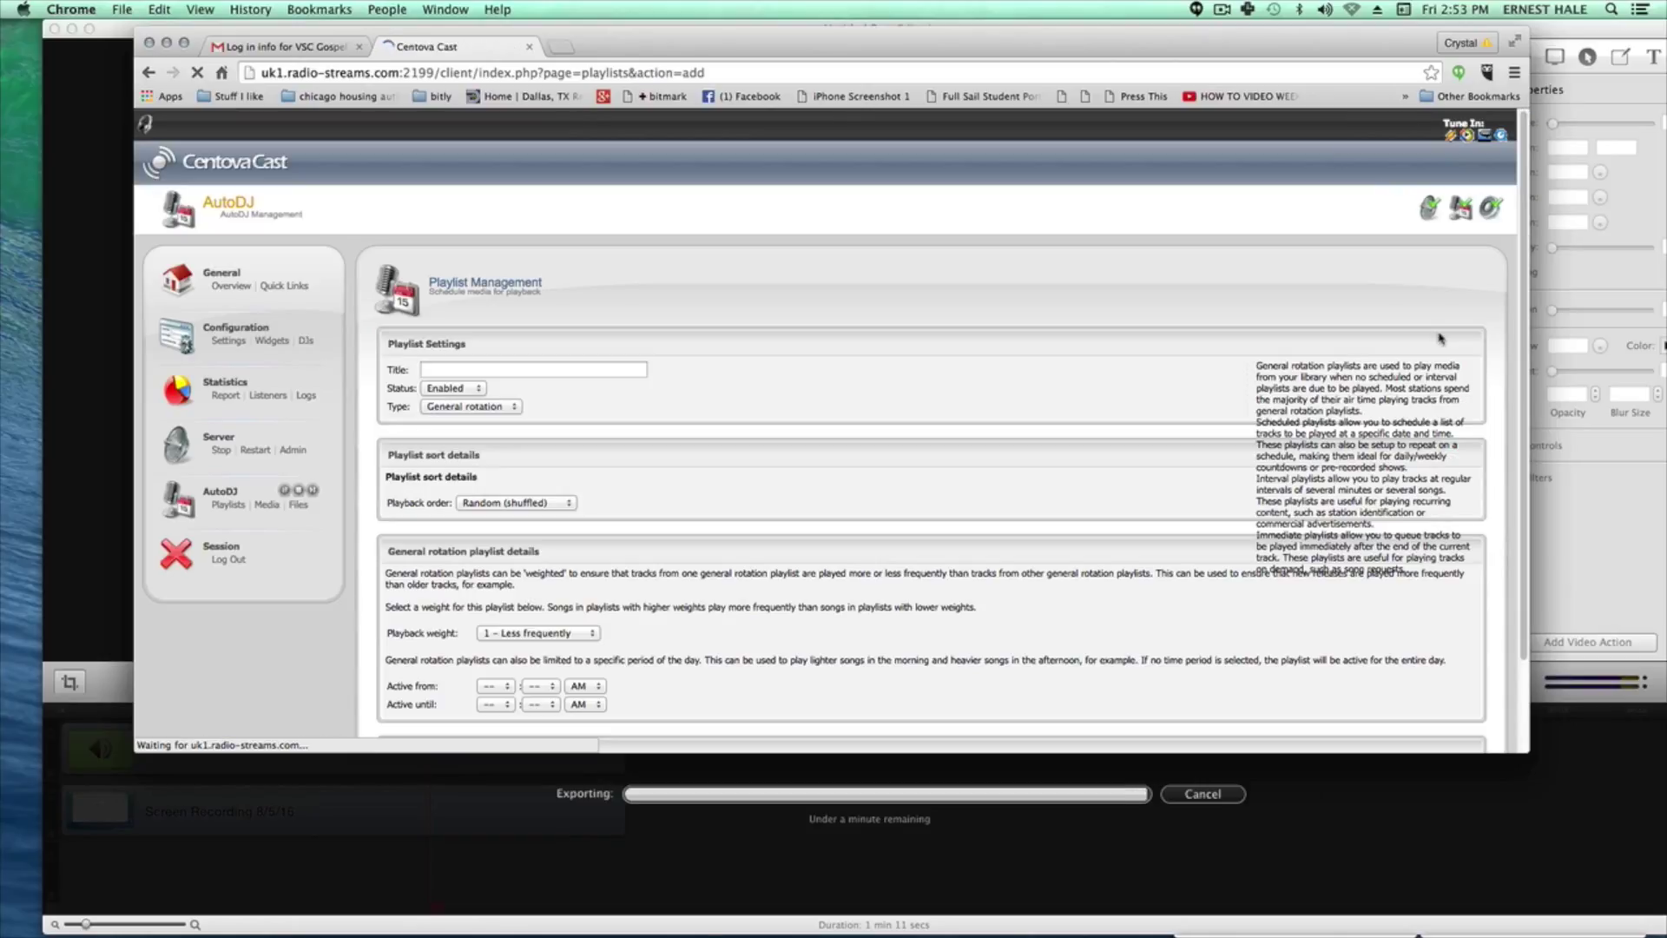
left_click(644, 370)
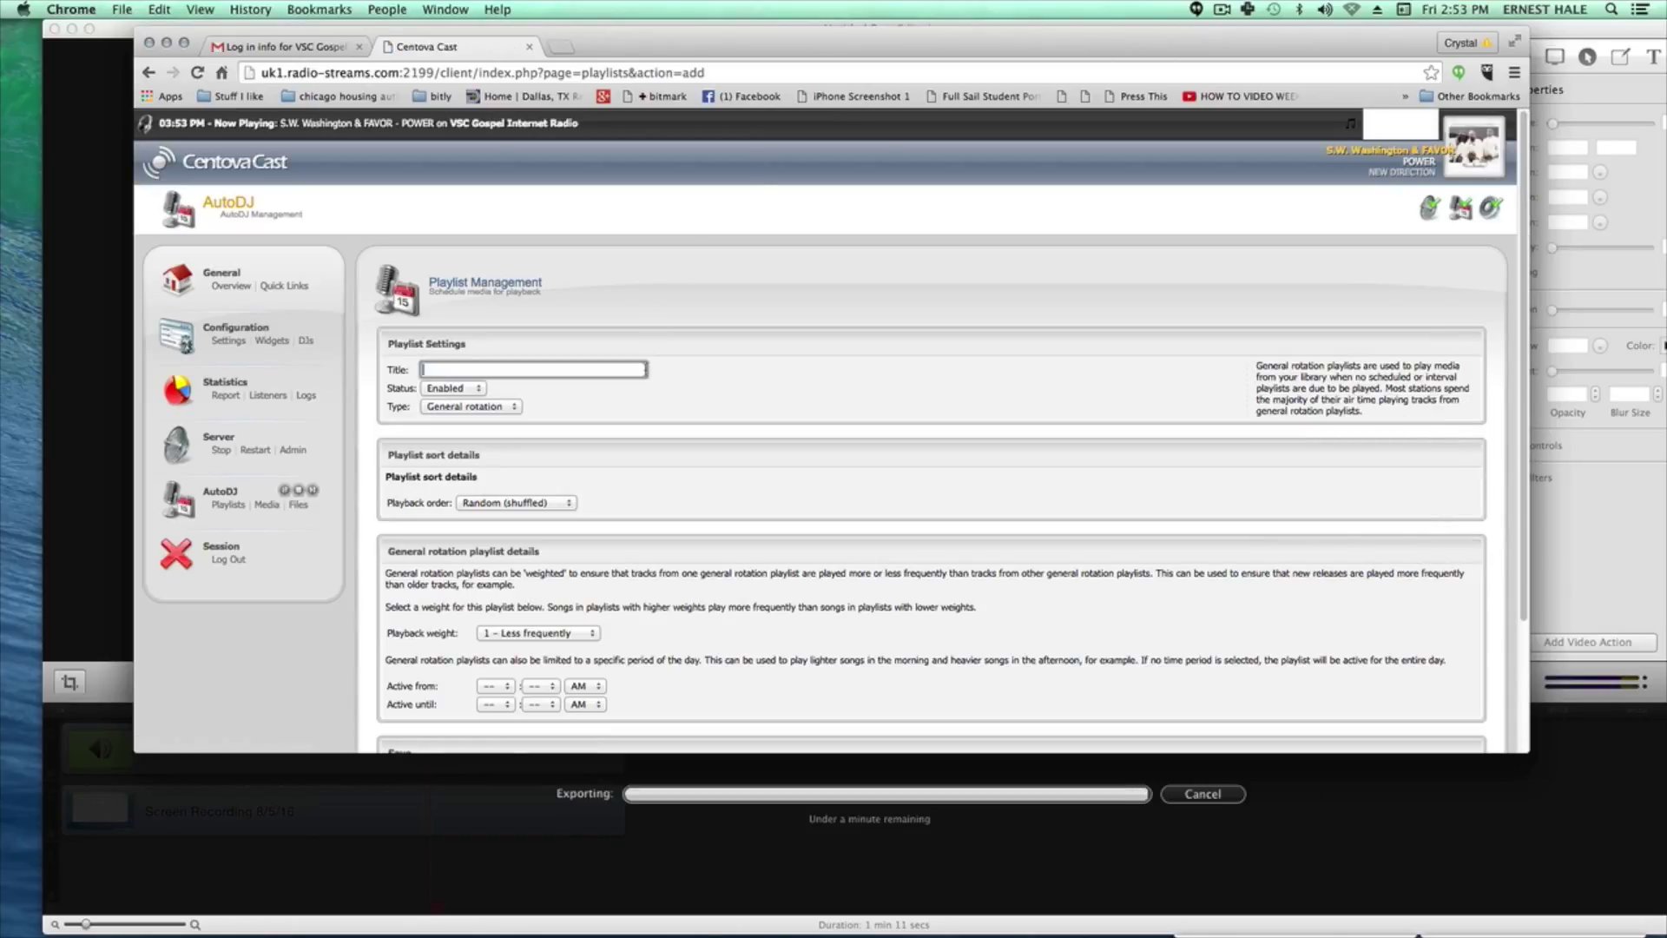
type("James Patterson")
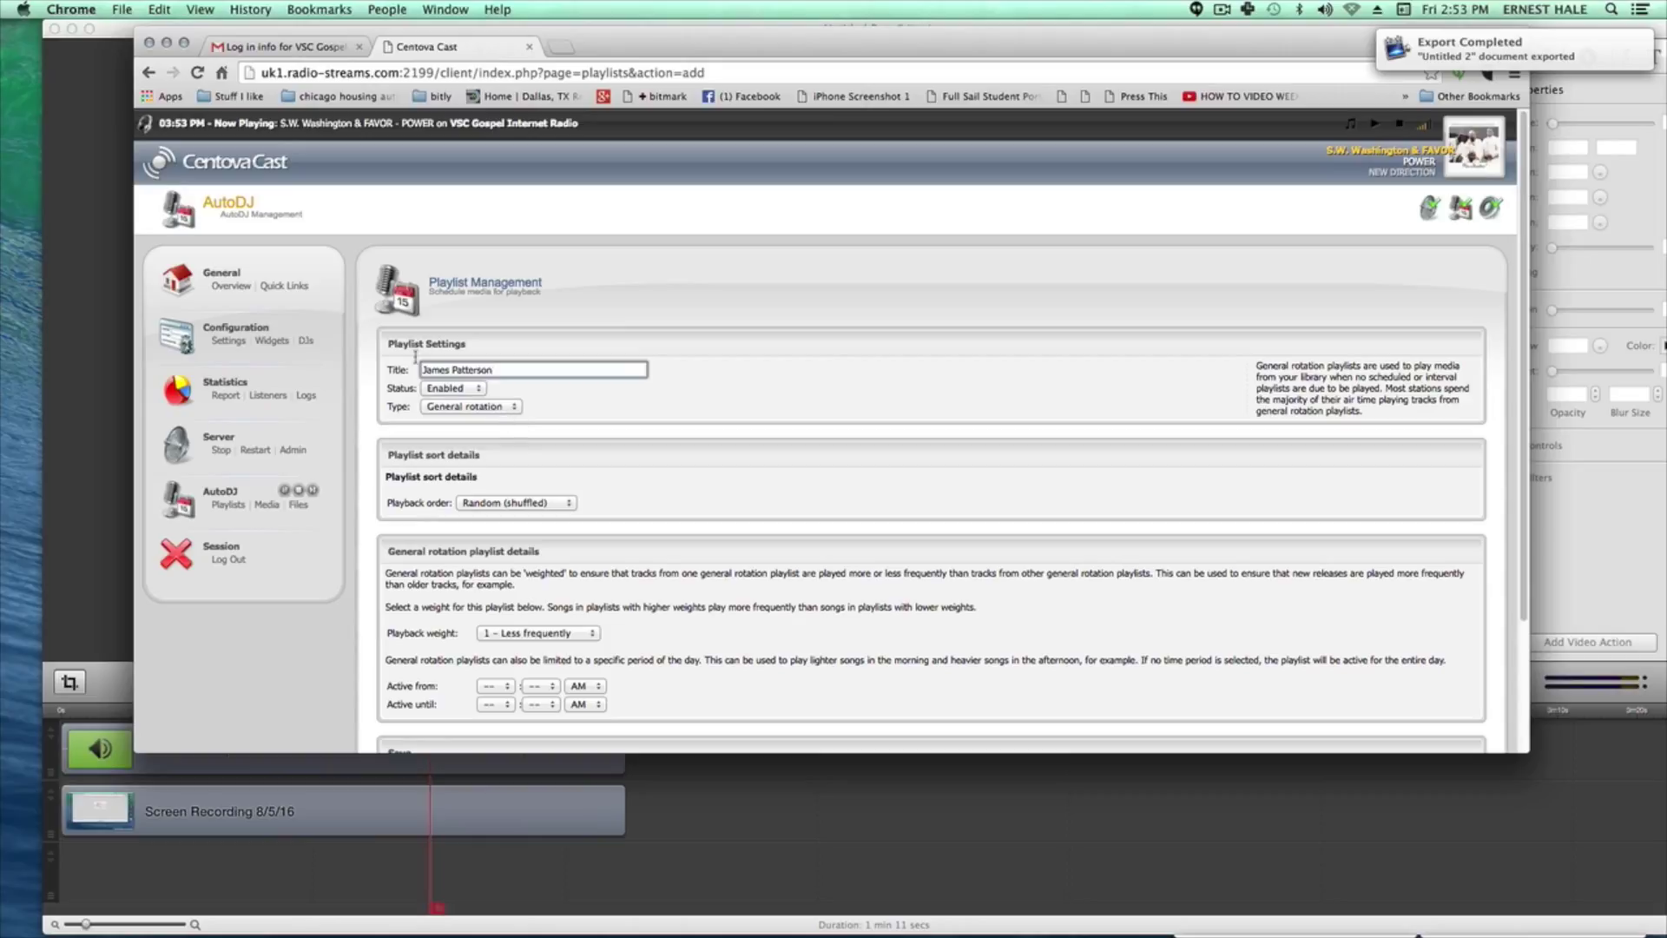
left_click(479, 388)
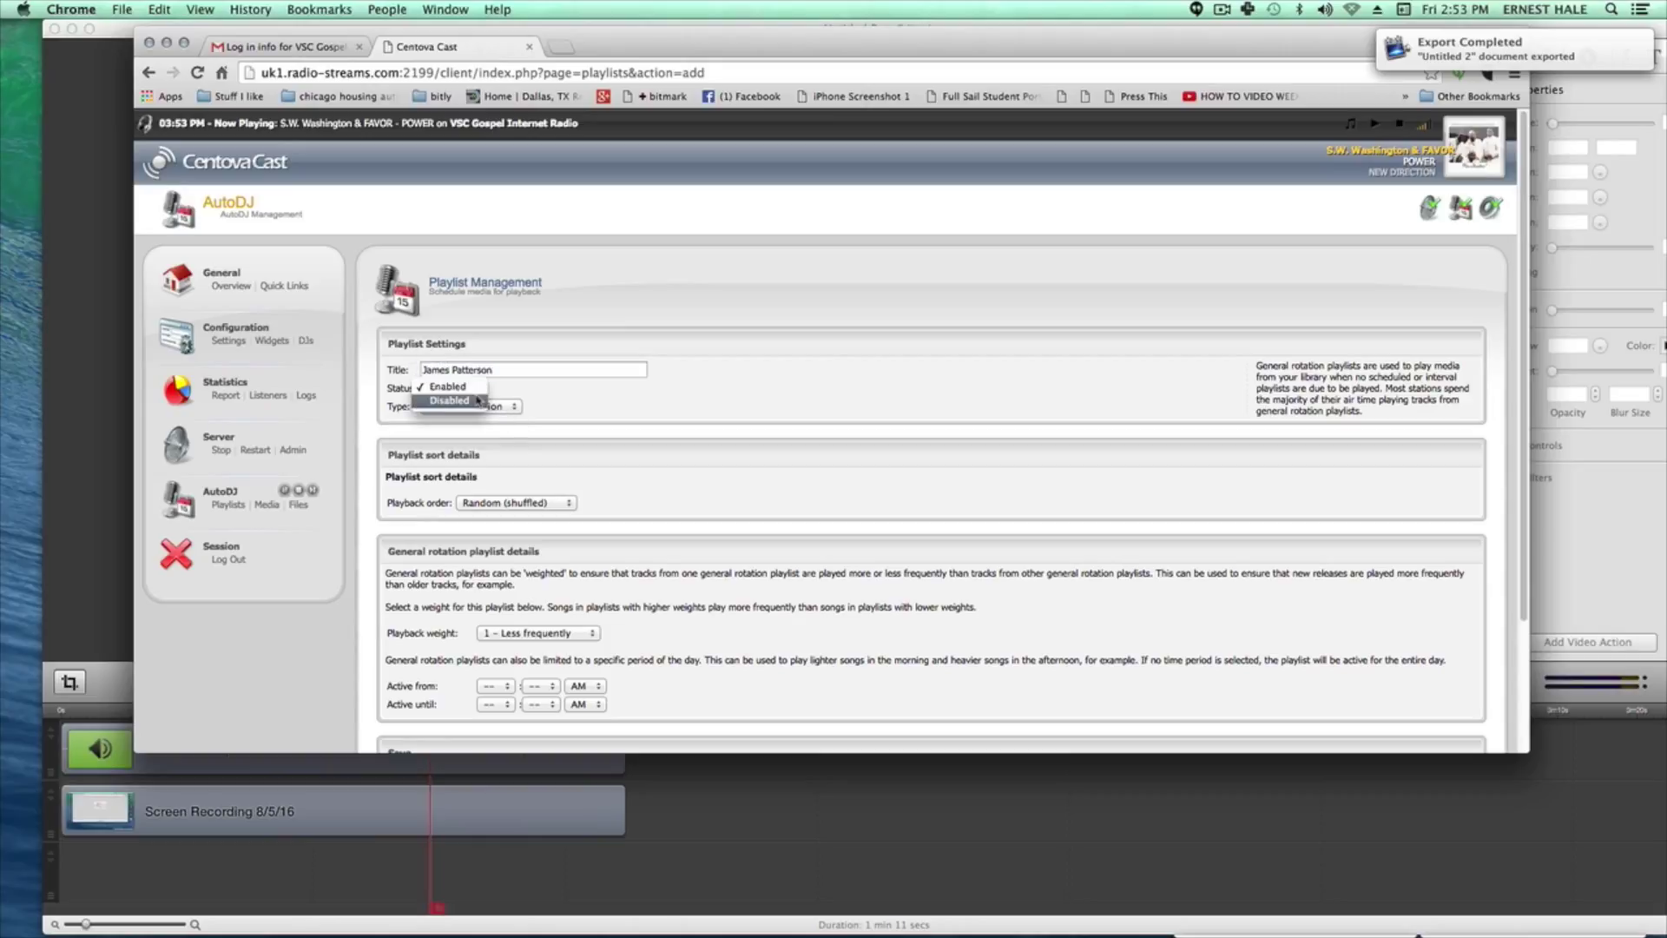
left_click(480, 389)
left_click(513, 405)
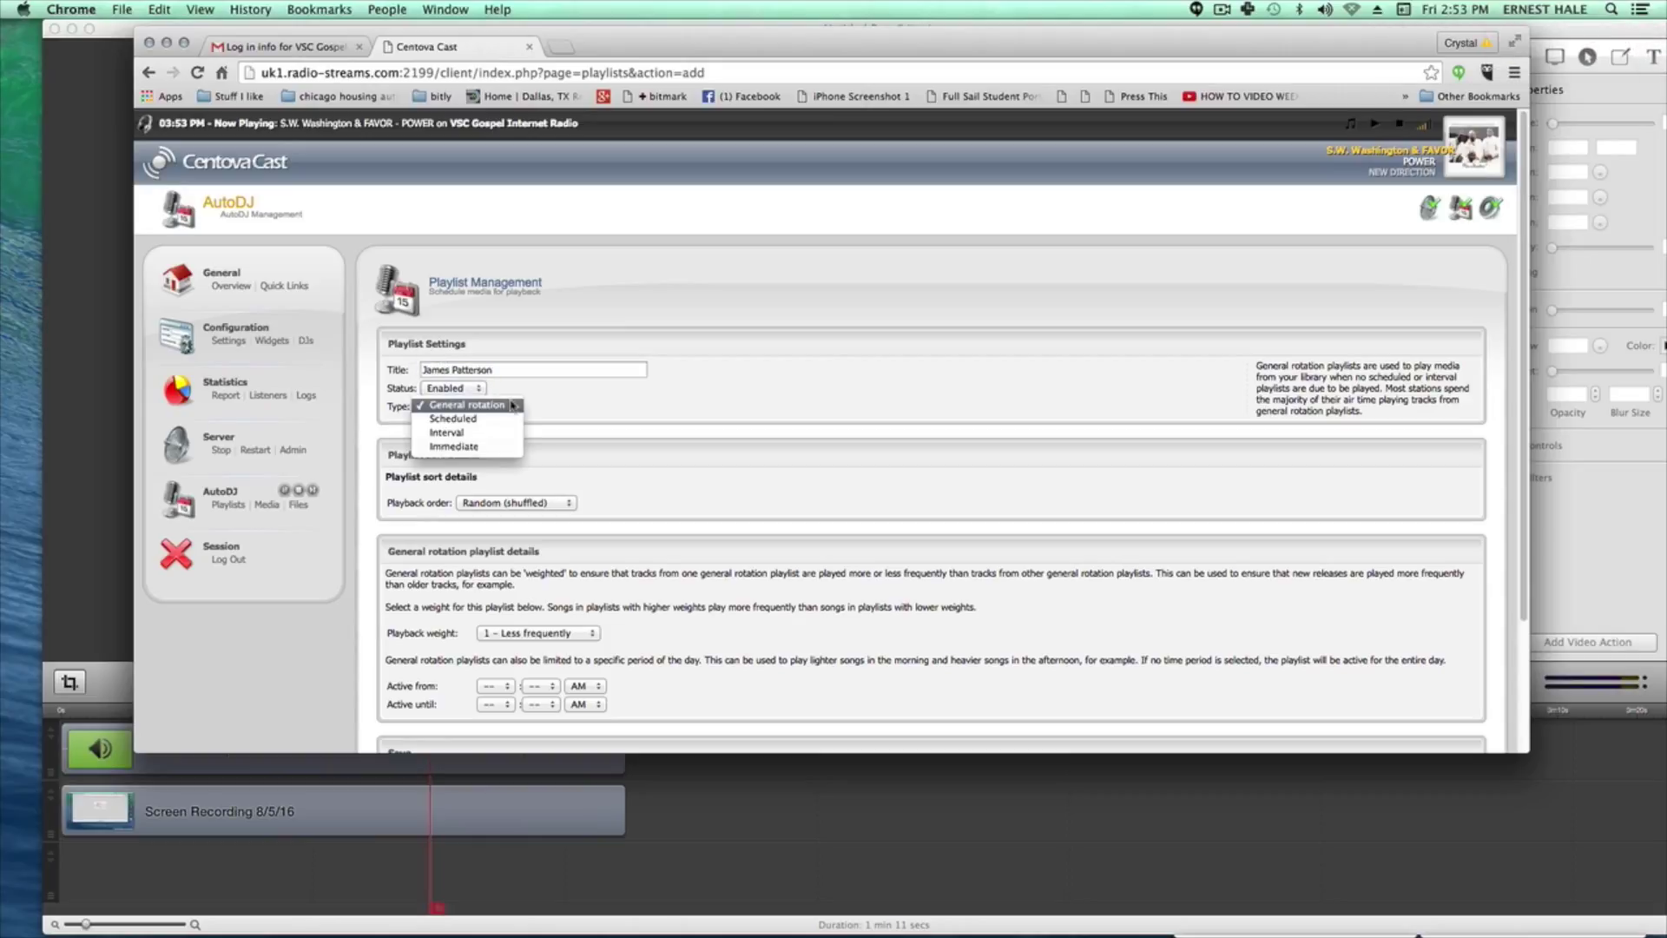
left_click(456, 419)
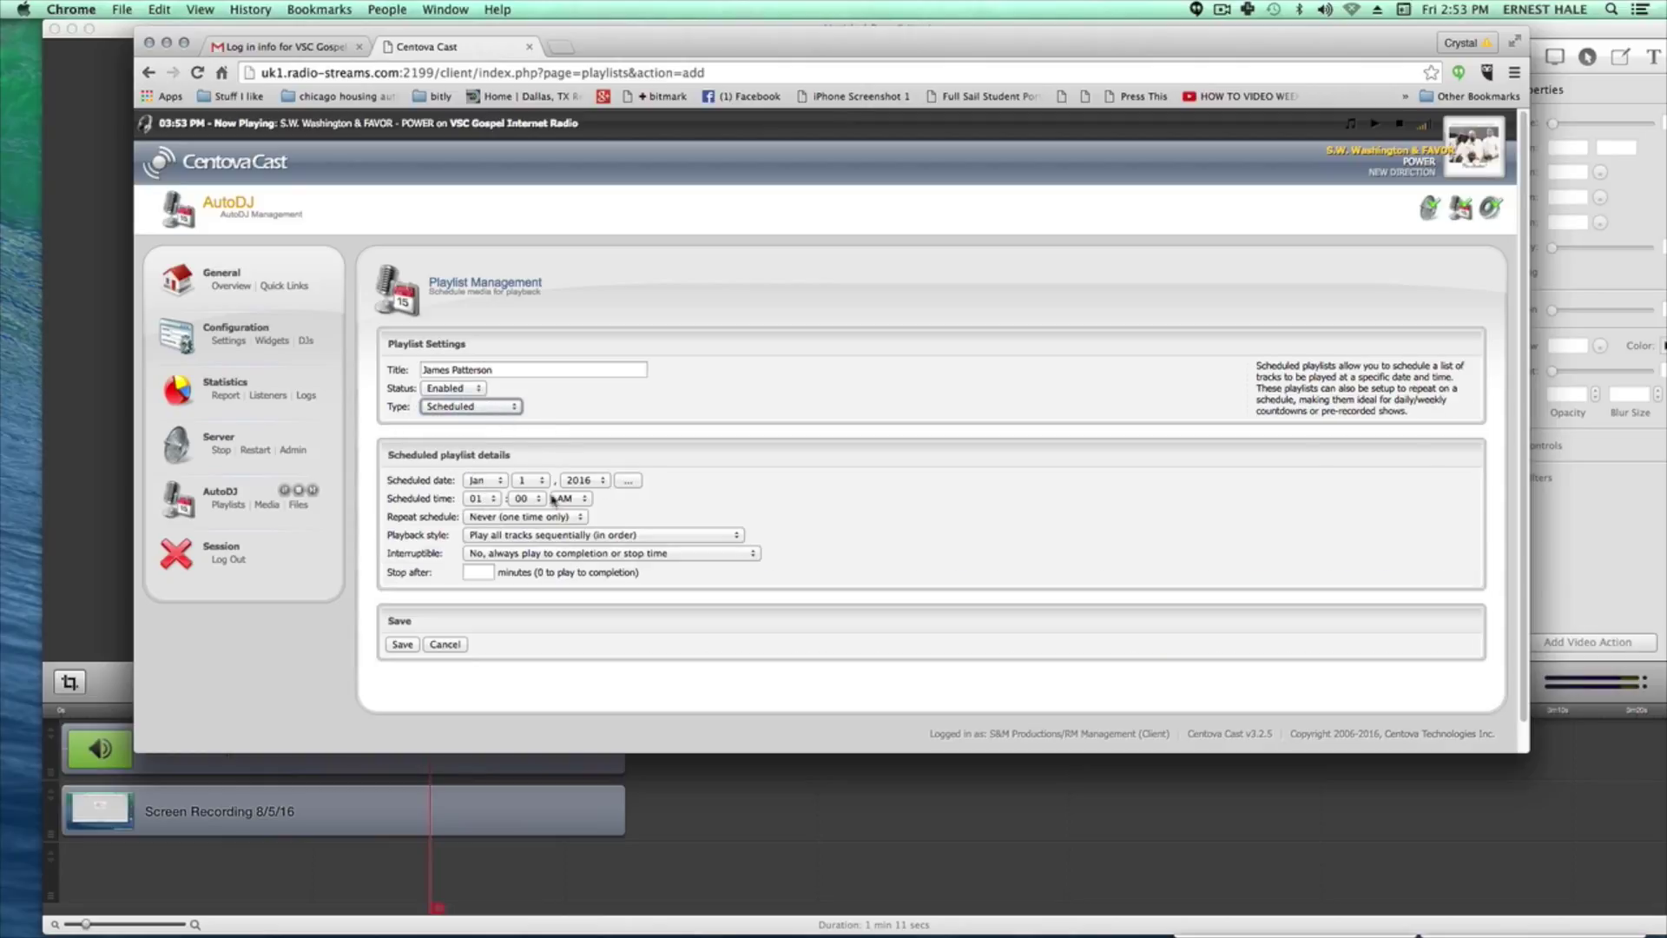
Schedule the playlist to repeat weekly on Fridays at 06:00 PM.
left_click(565, 518)
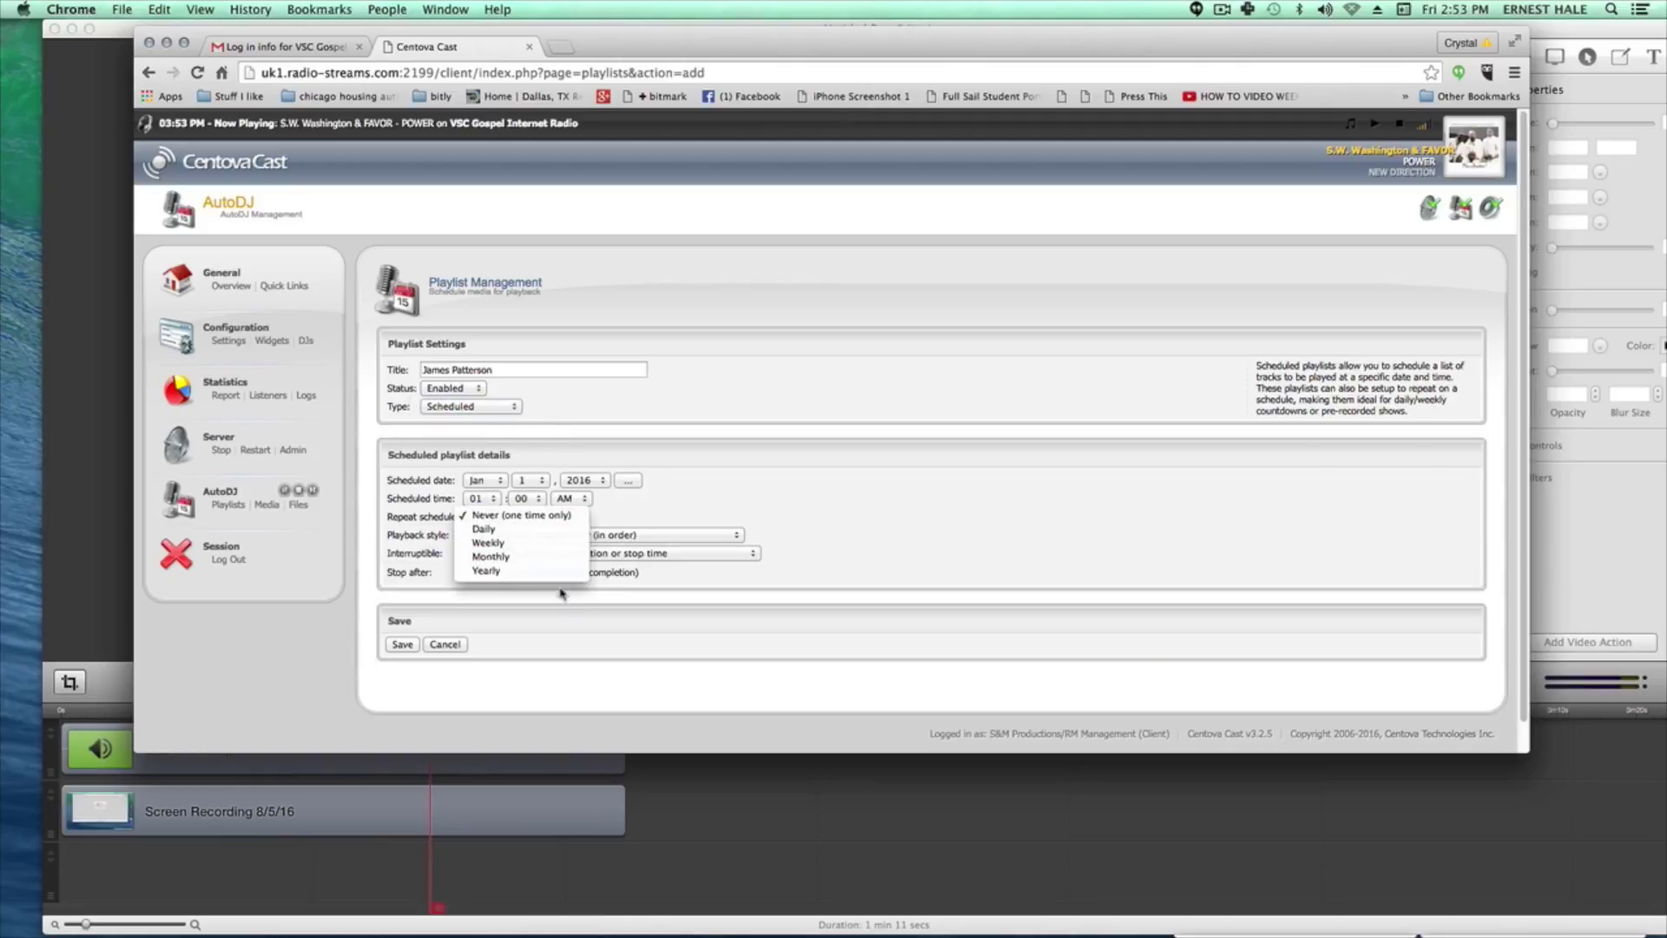
left_click(561, 545)
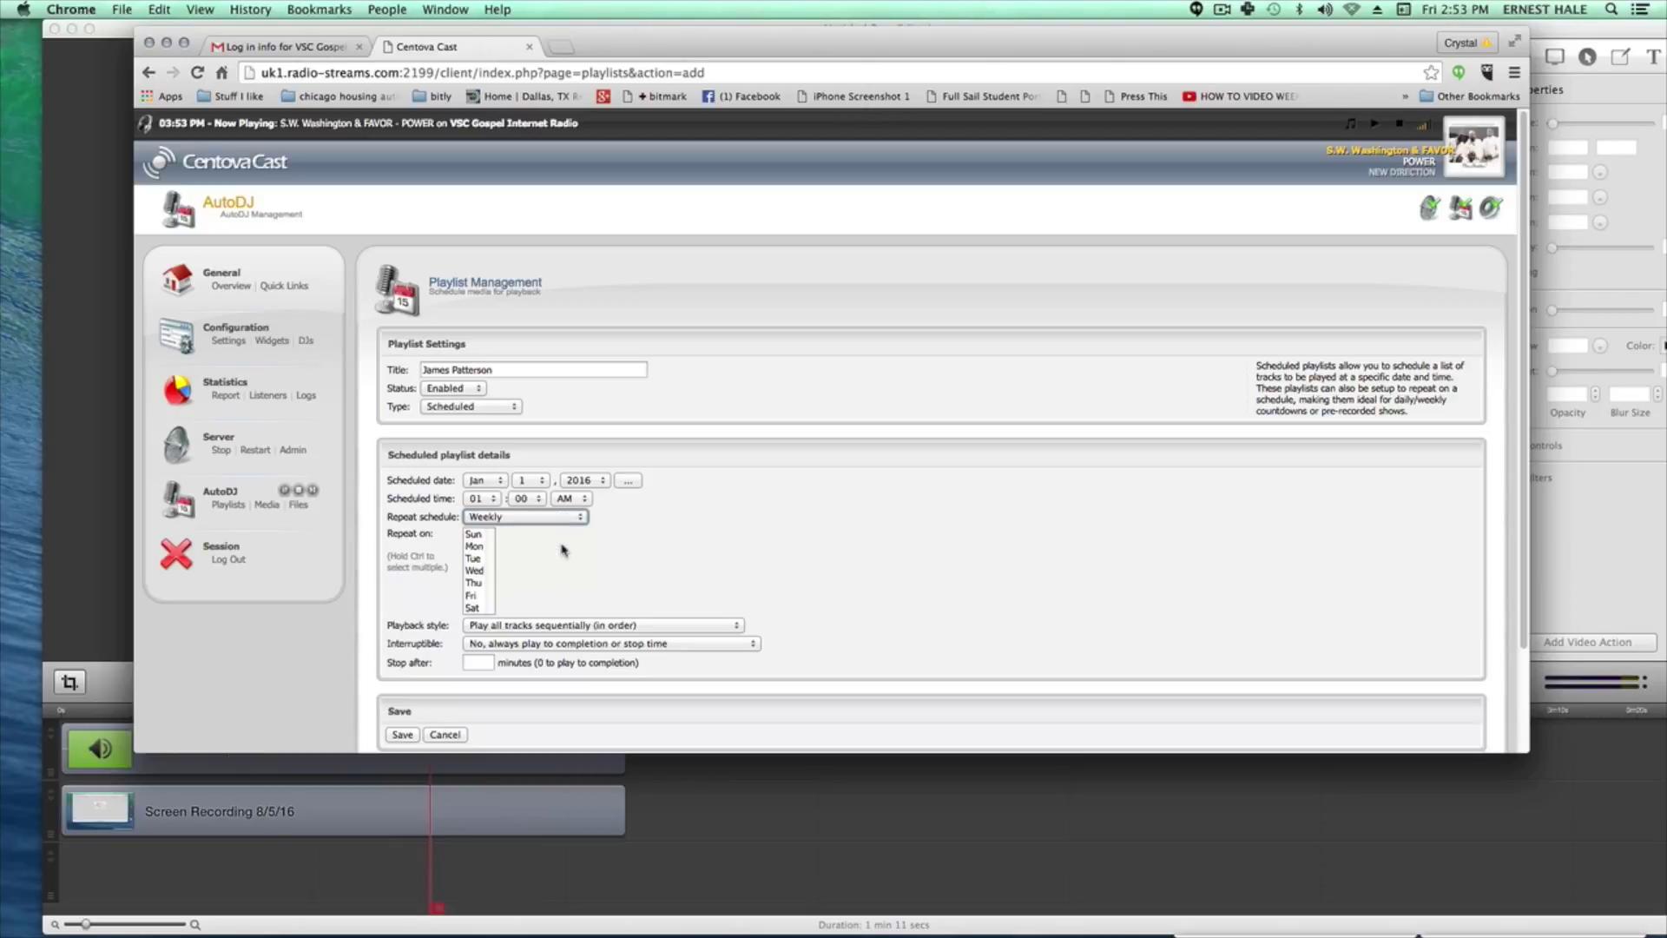
left_click(473, 597)
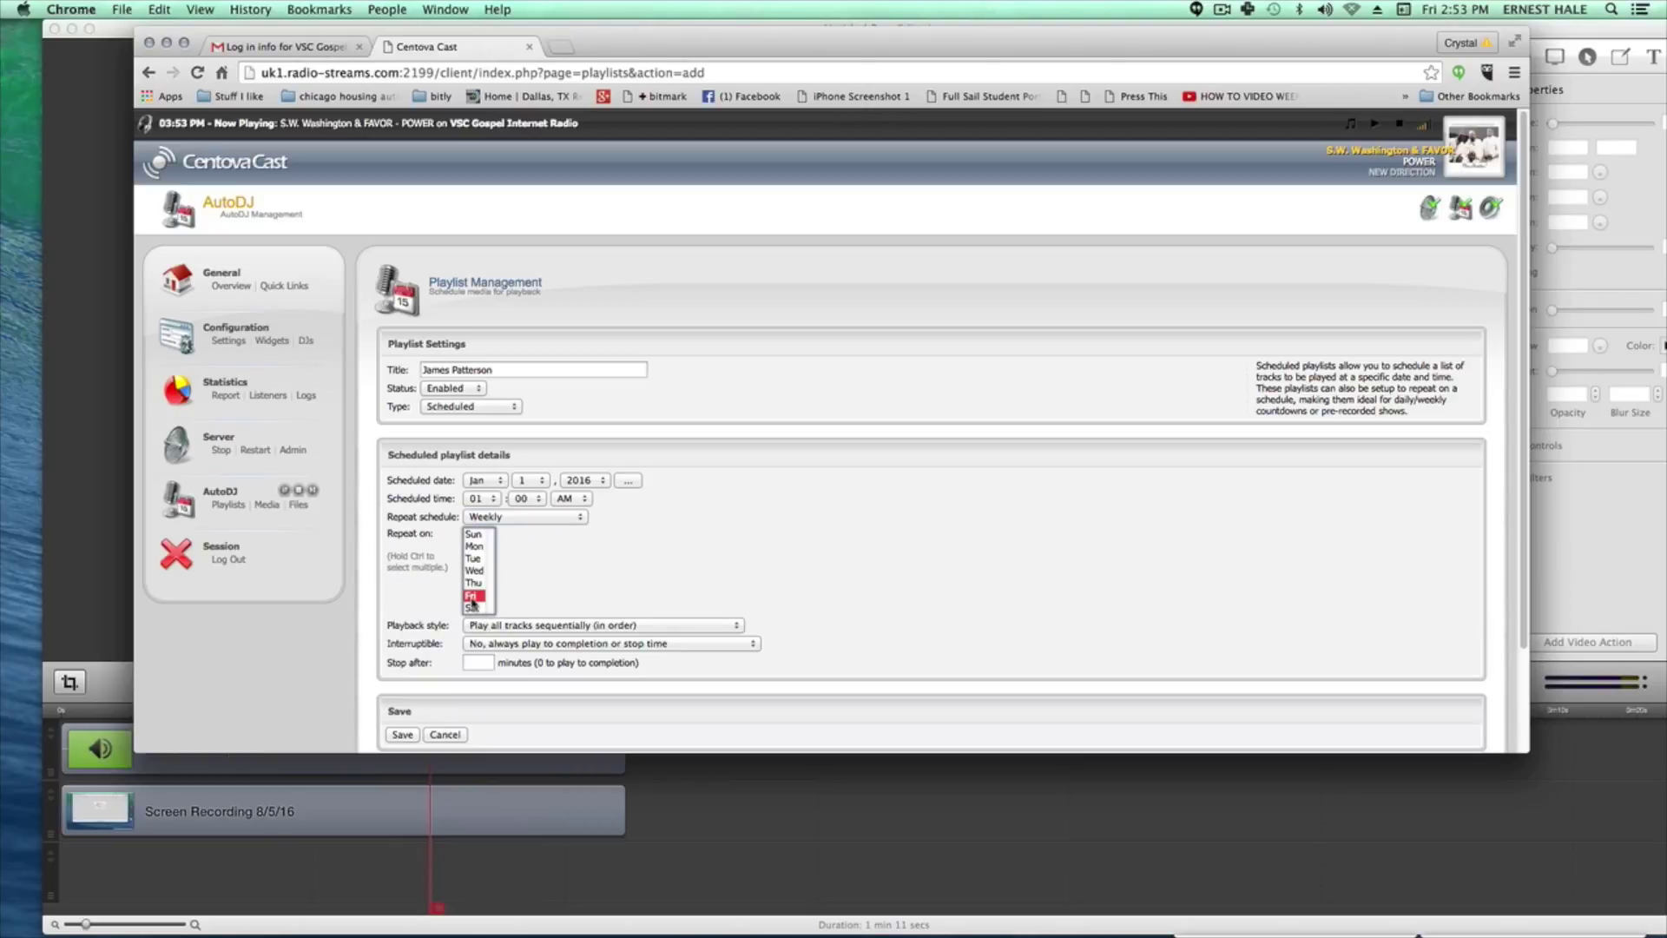
left_click(492, 498)
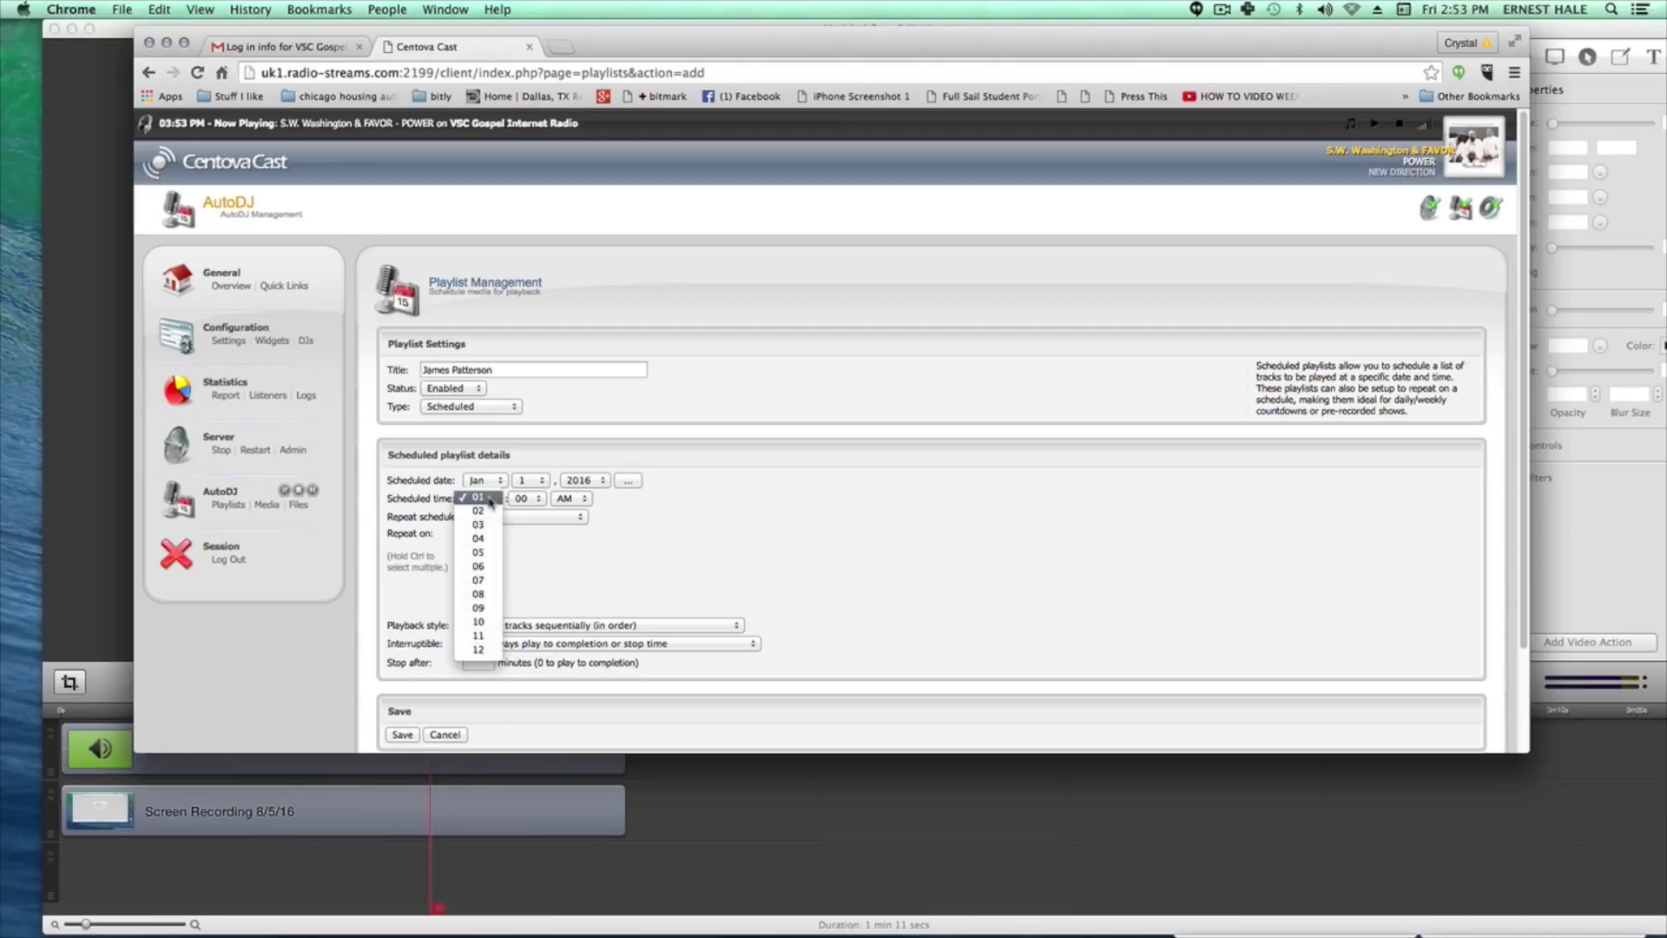
left_click(488, 568)
left_click(583, 499)
left_click(569, 512)
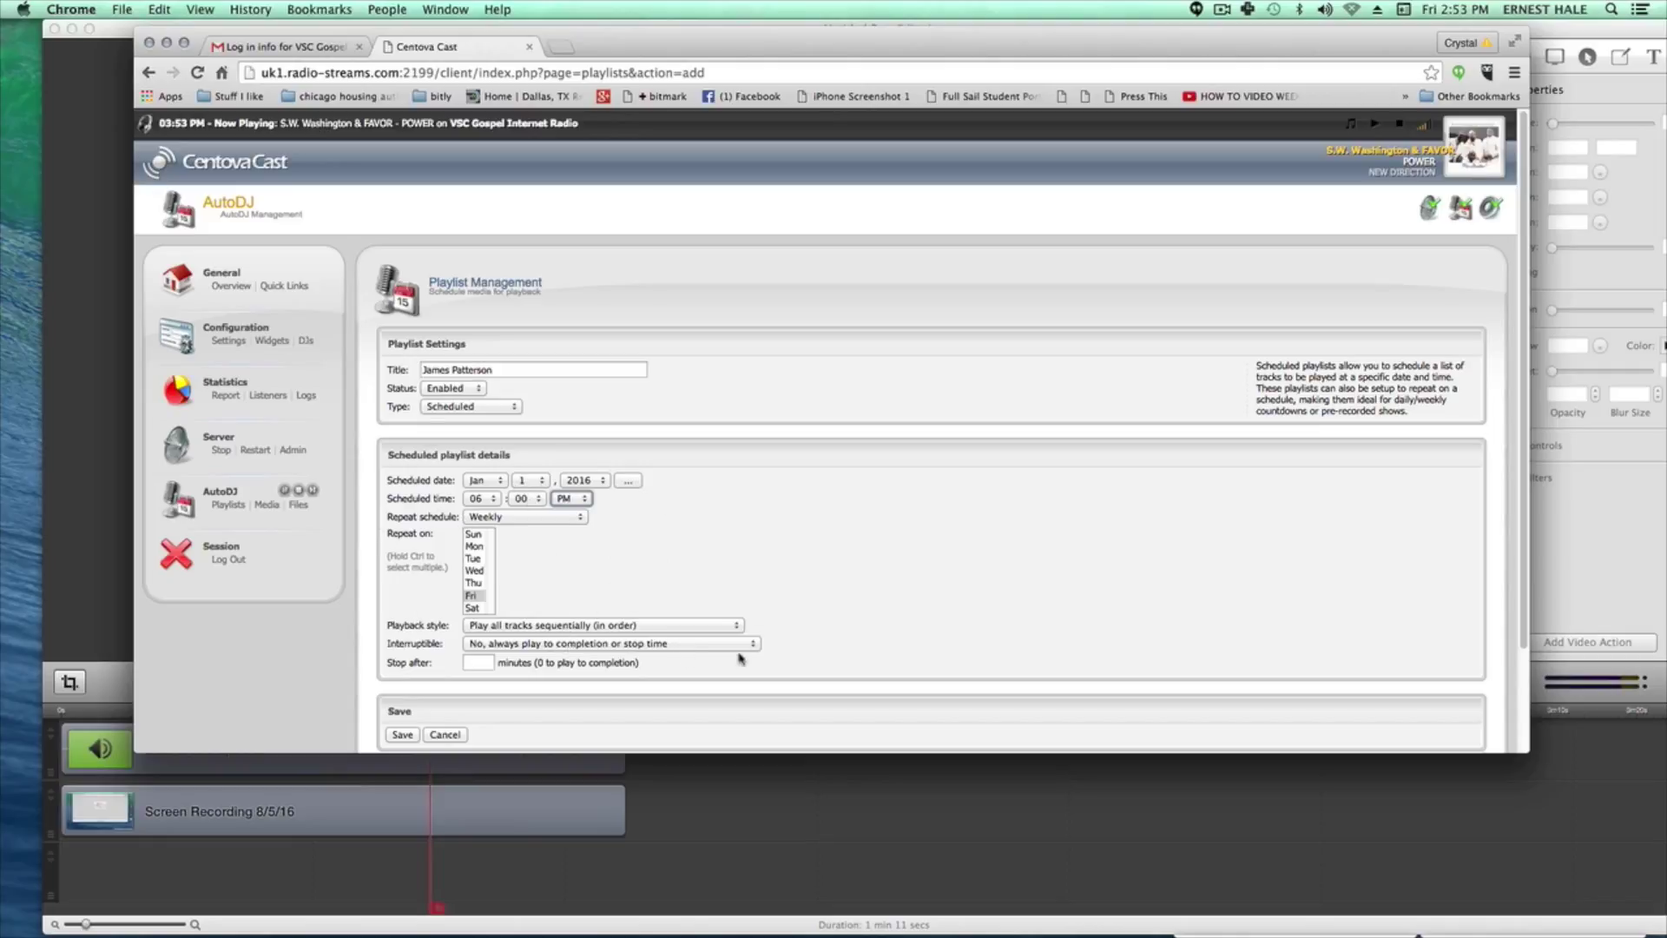
Keep sequential playback and always-play-to-completion, then save the playlist.
left_click(476, 626)
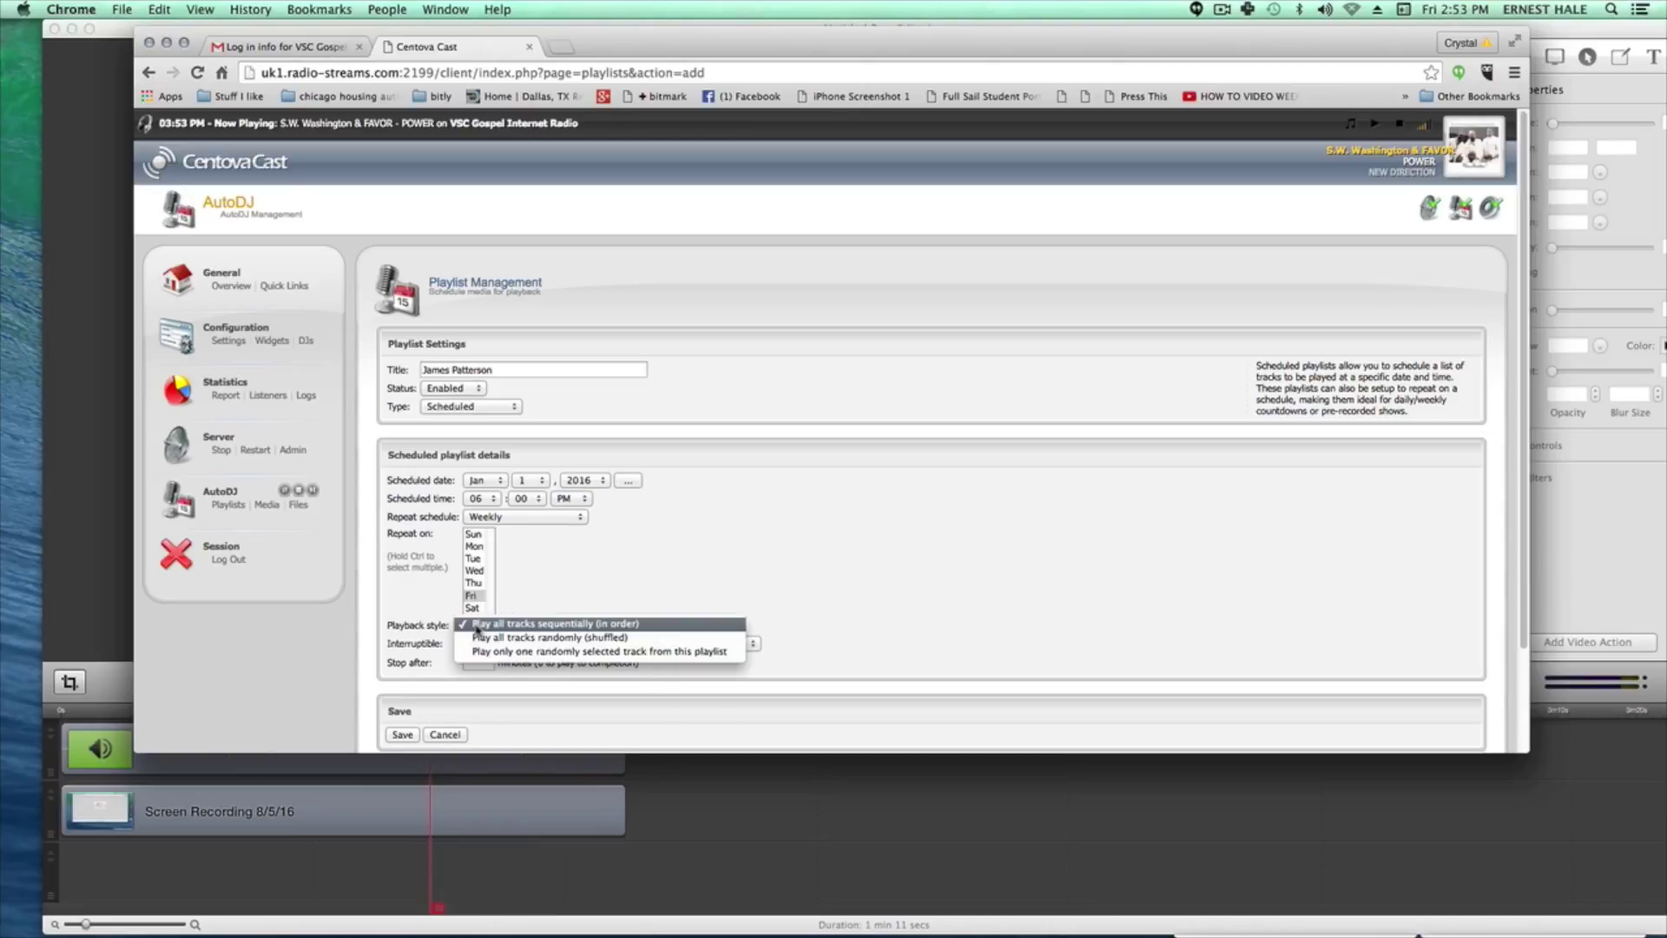
left_click(477, 624)
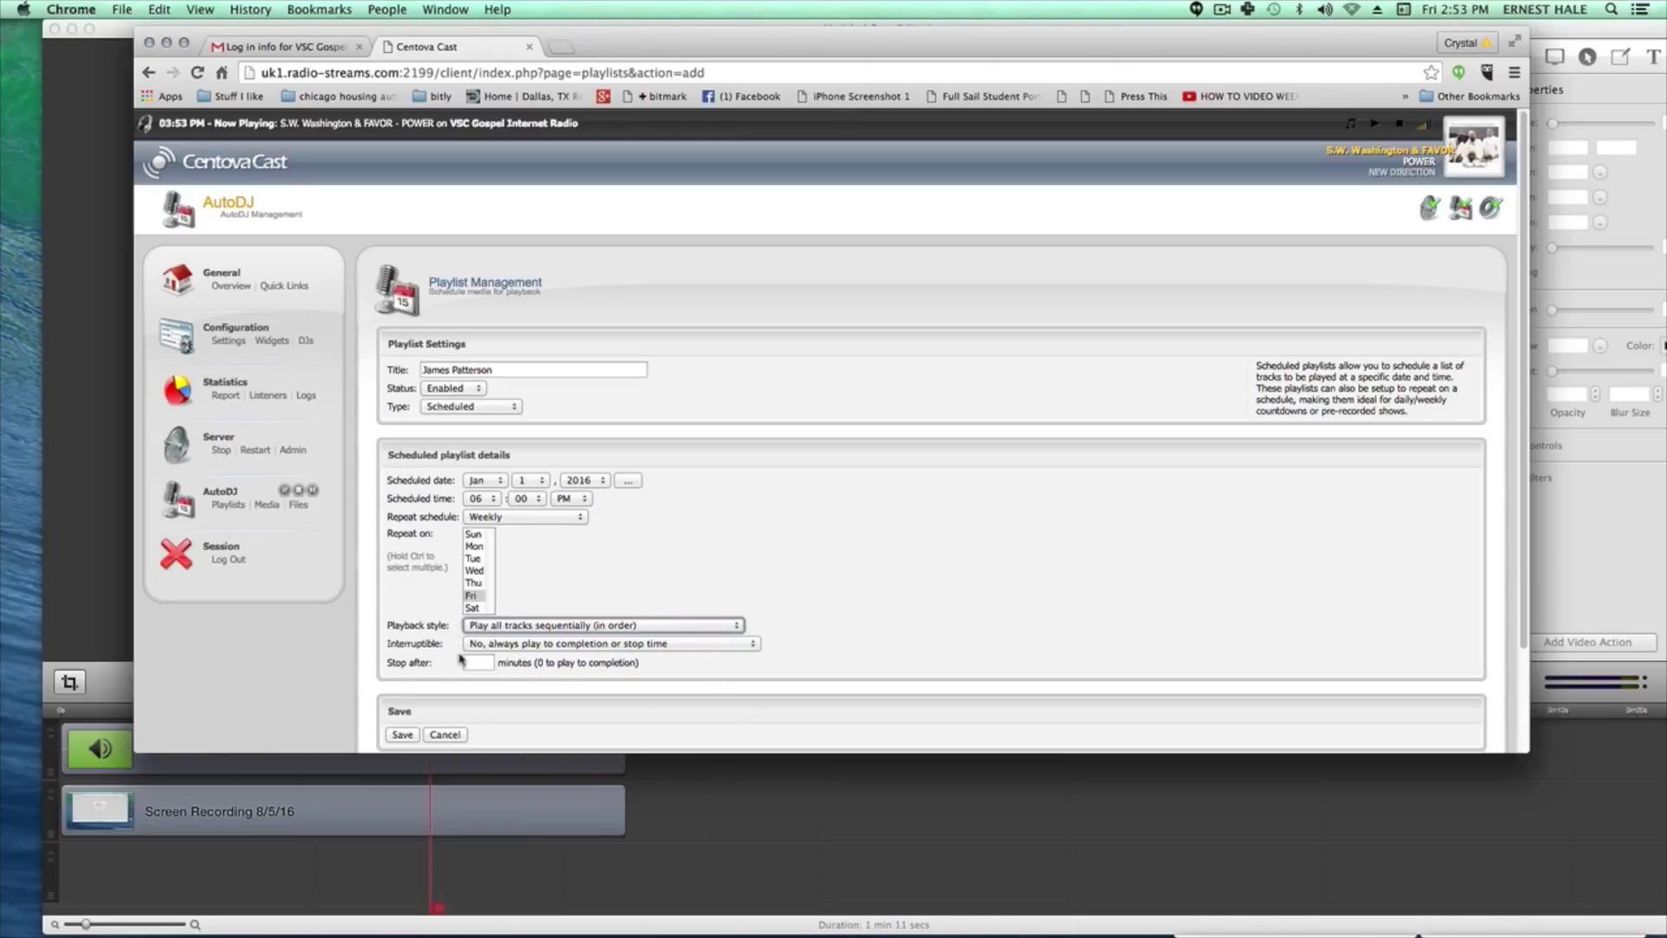
left_click(486, 645)
left_click(487, 644)
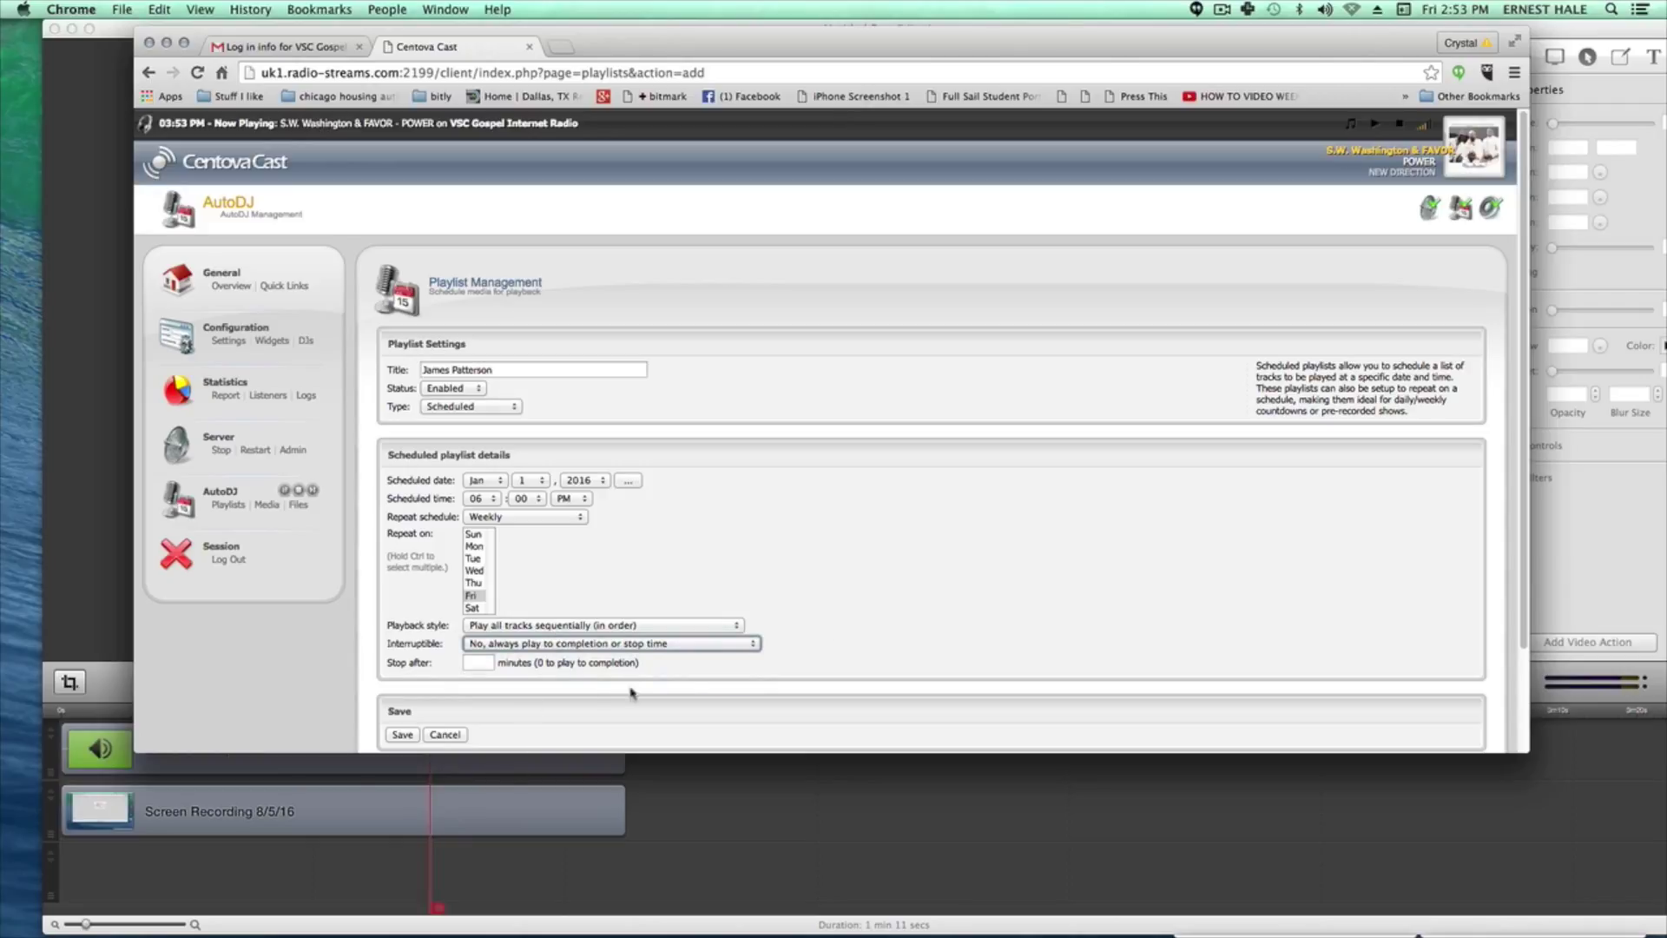
left_click(402, 734)
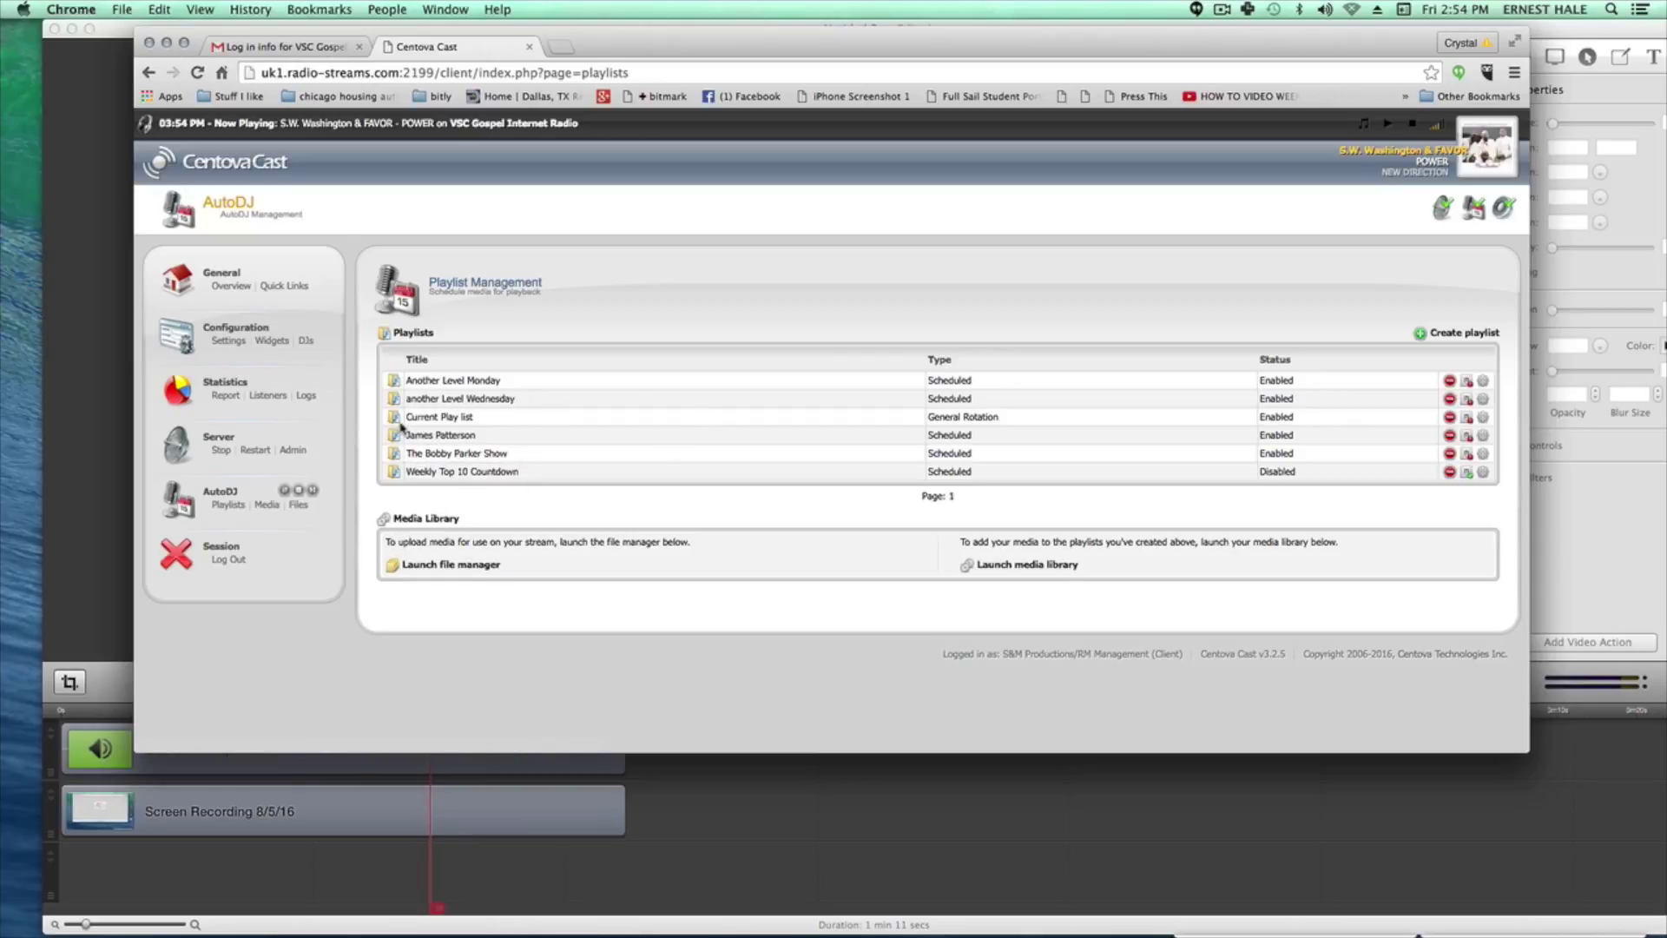
Open the AutoDJ media library.
left_click(260, 507)
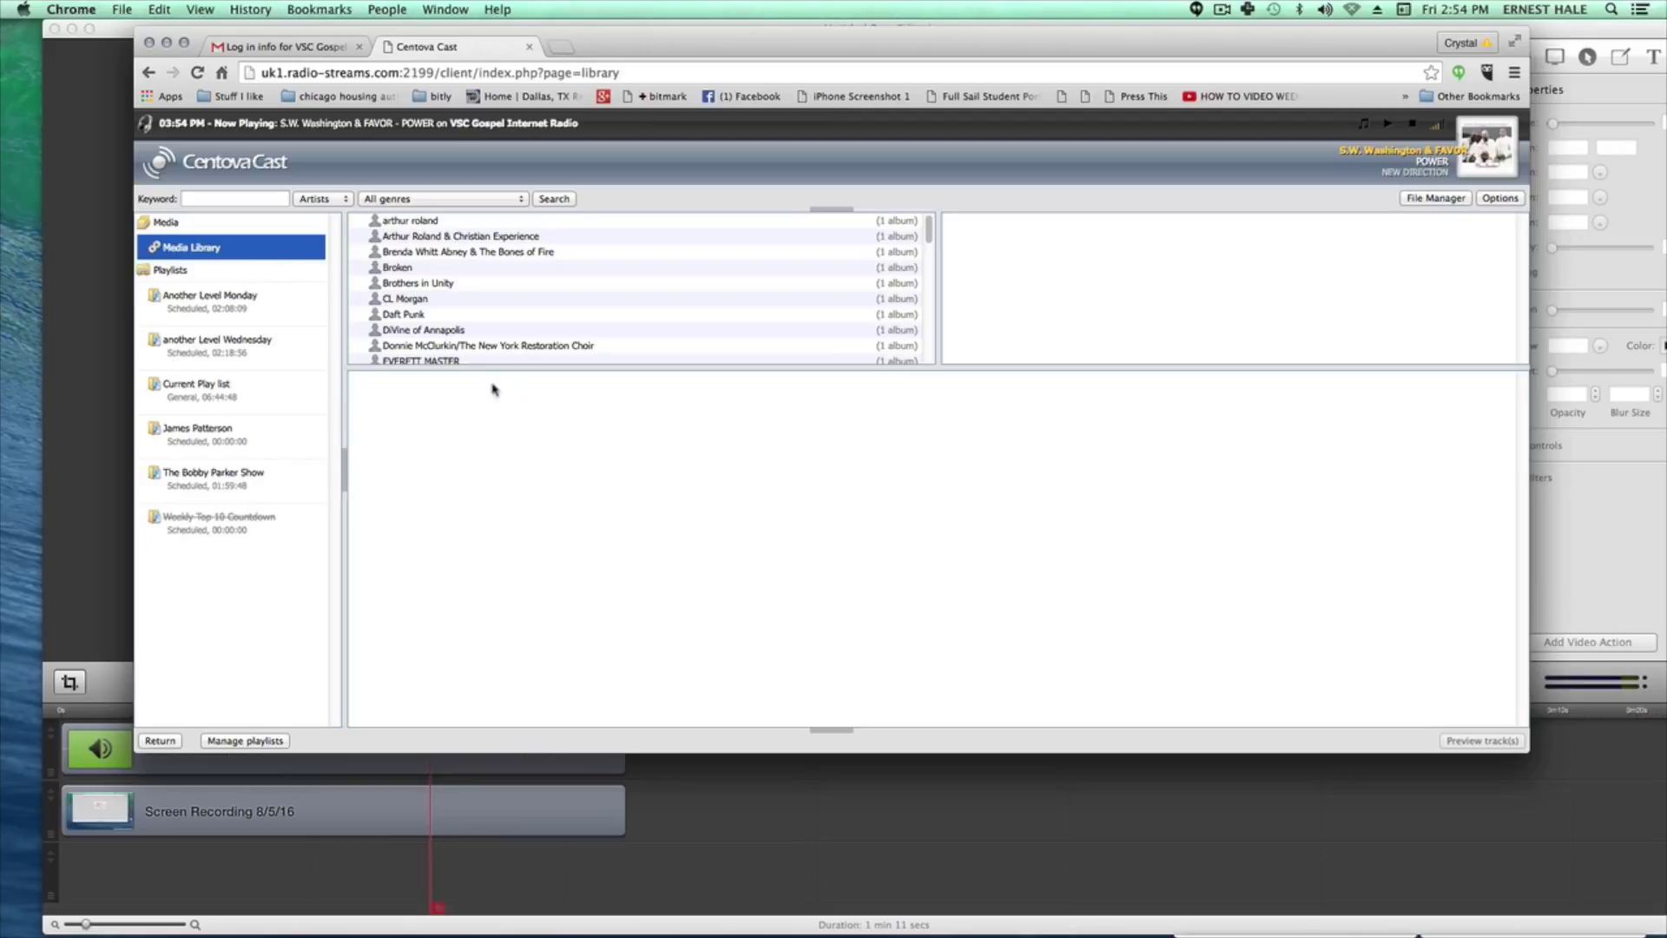
Check the empty James Patterson playlist, then return to browsing the media library.
left_click(245, 443)
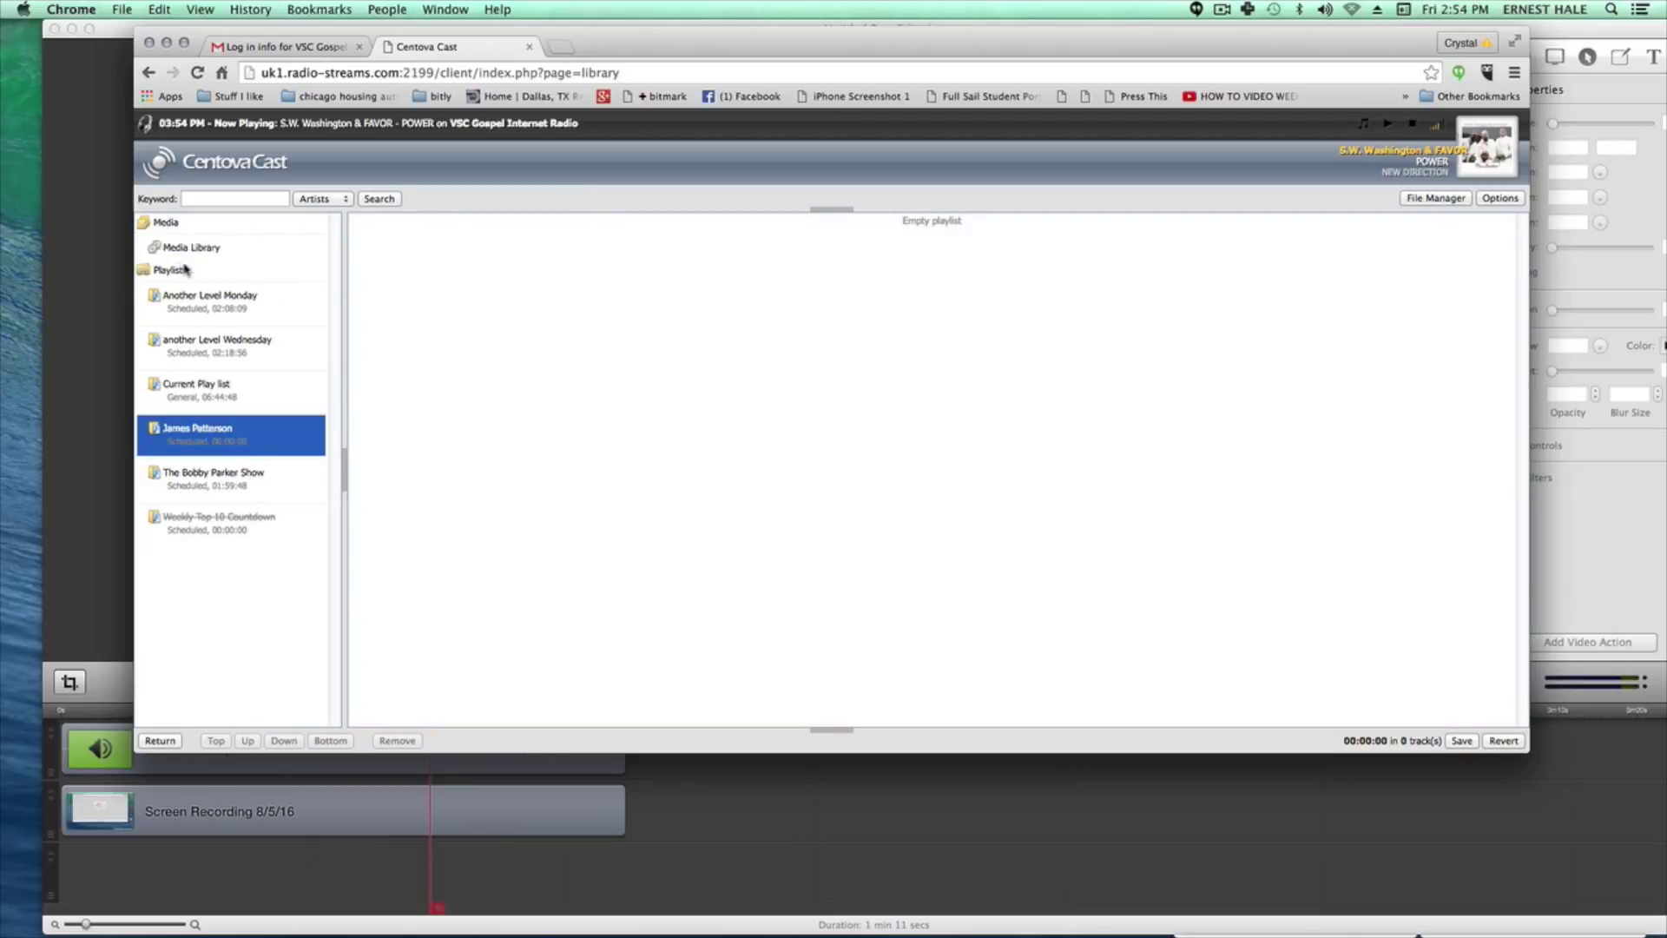
left_click(192, 249)
scroll(444, 272, "down", 10)
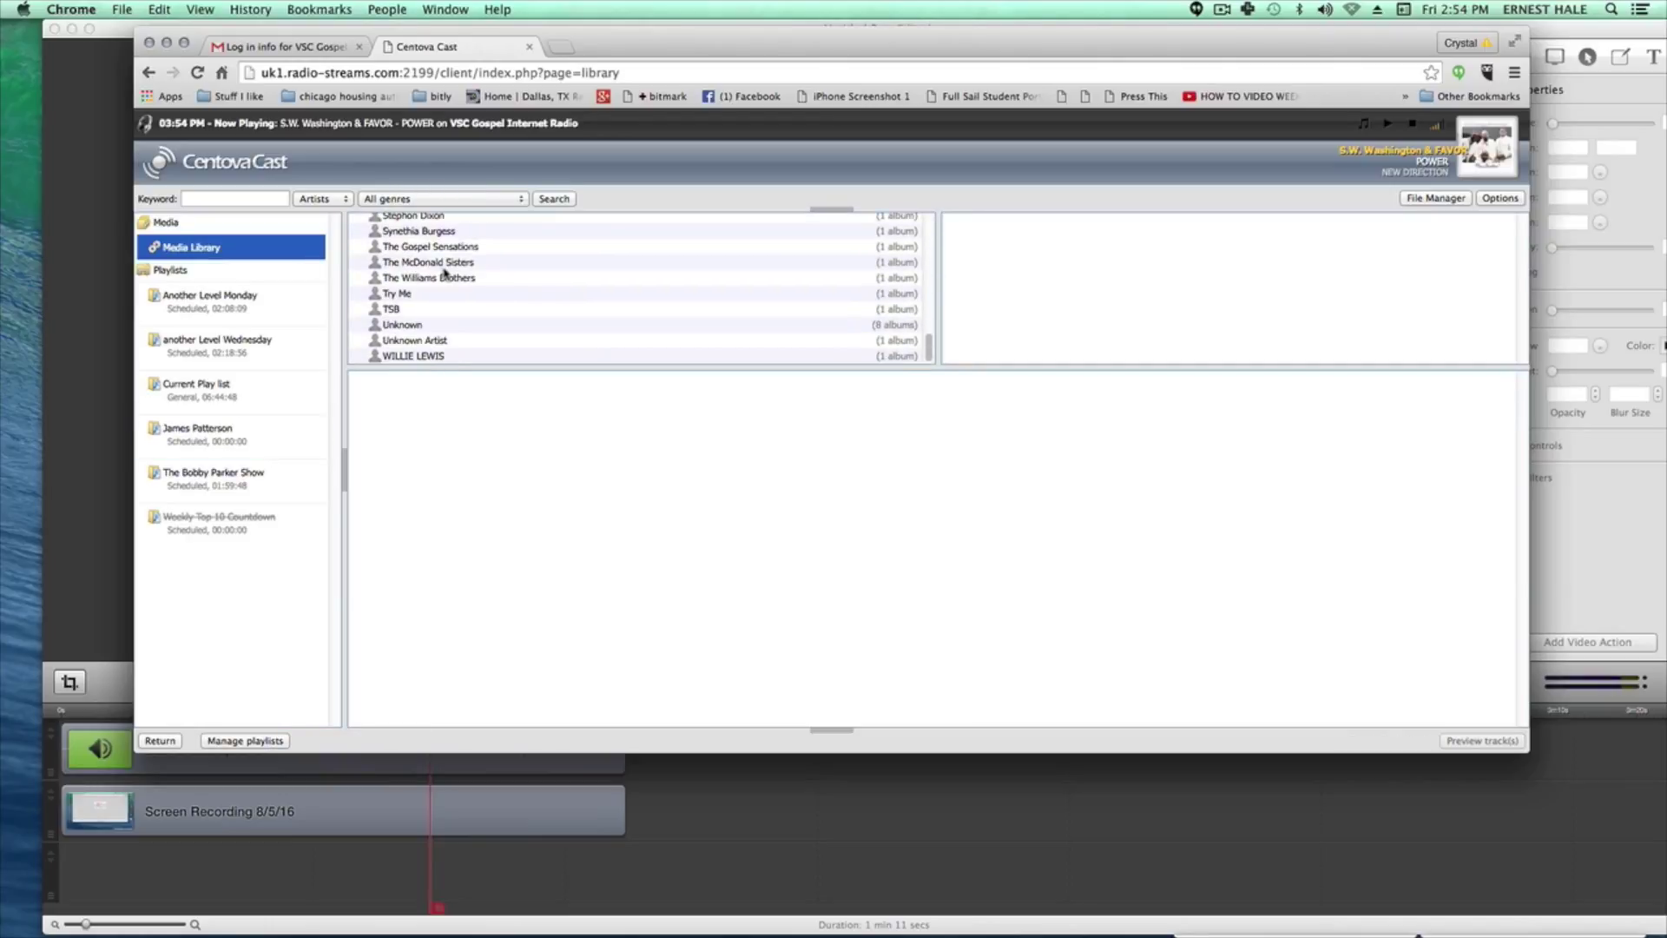
scroll(444, 274, "up", 10)
scroll(447, 274, "down", 3)
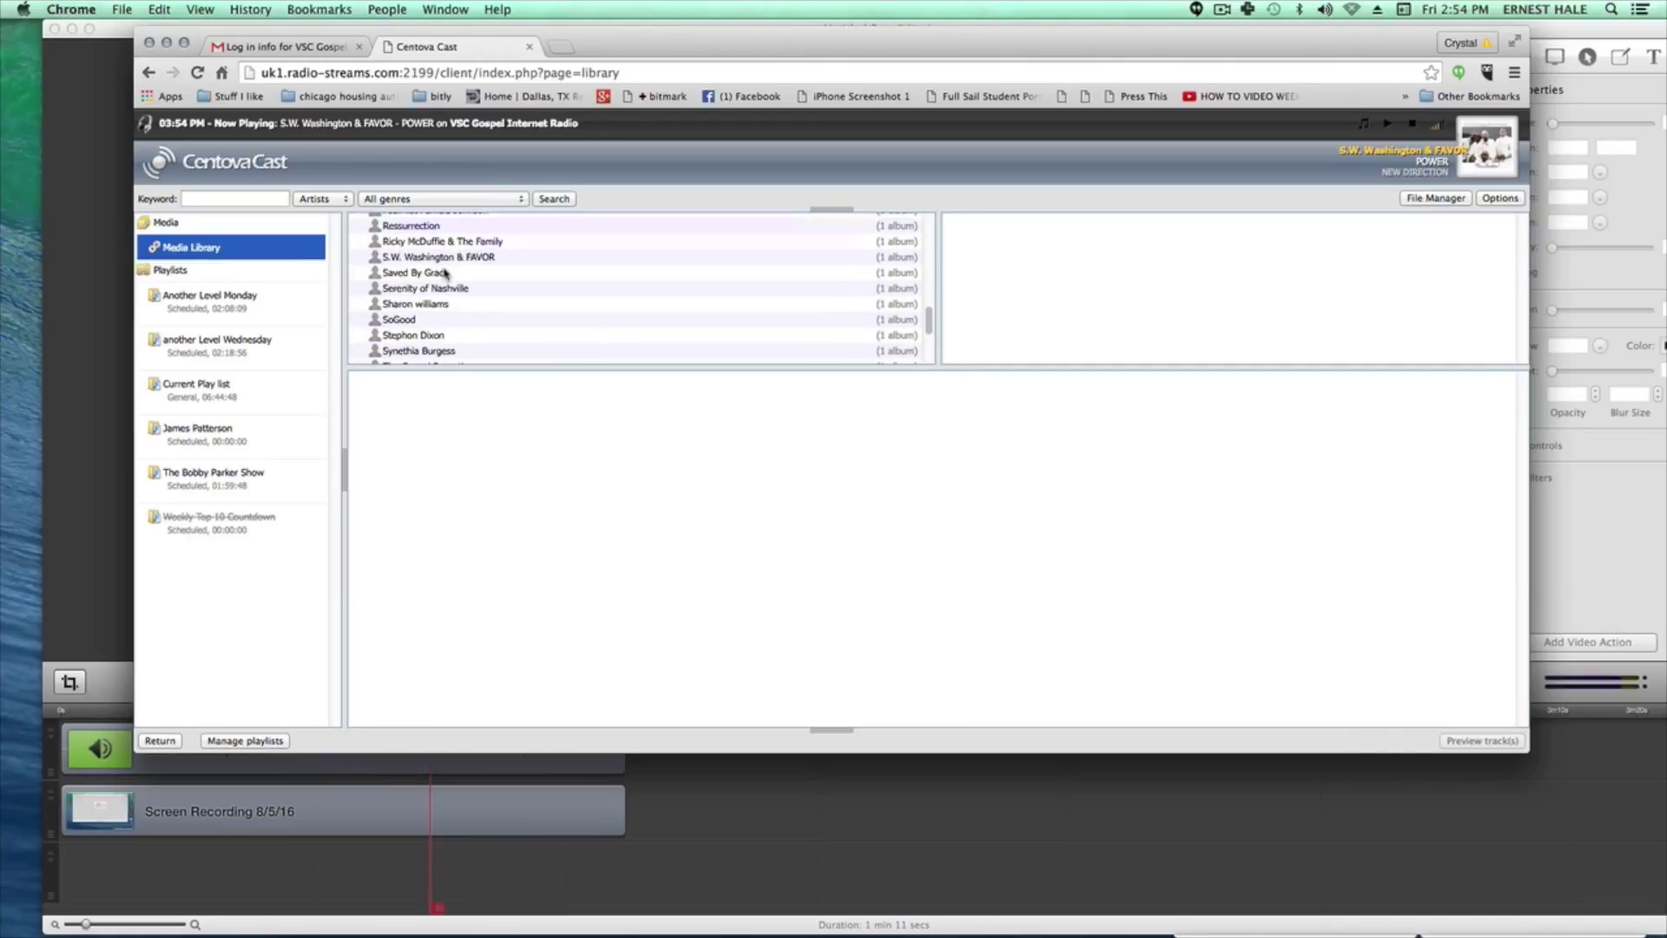
scroll(439, 360, "down", 10)
Browse artist Unknown, album Unknown, and select the James Patterson A track.
left_click(408, 326)
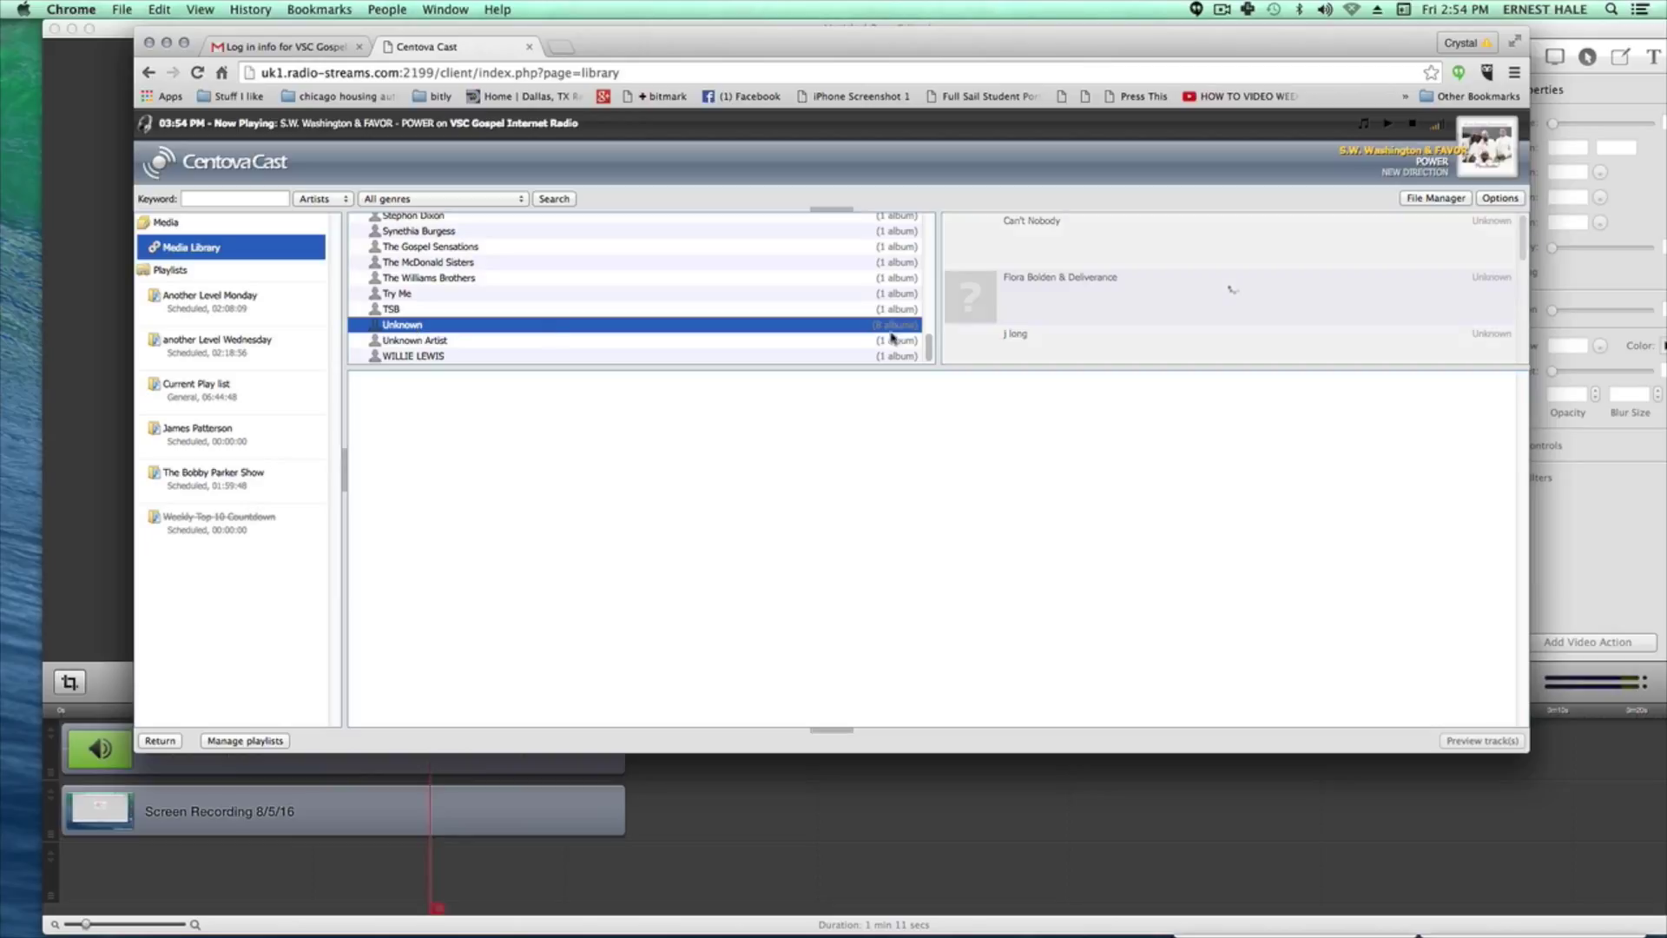
scroll(1085, 279, "down", 5)
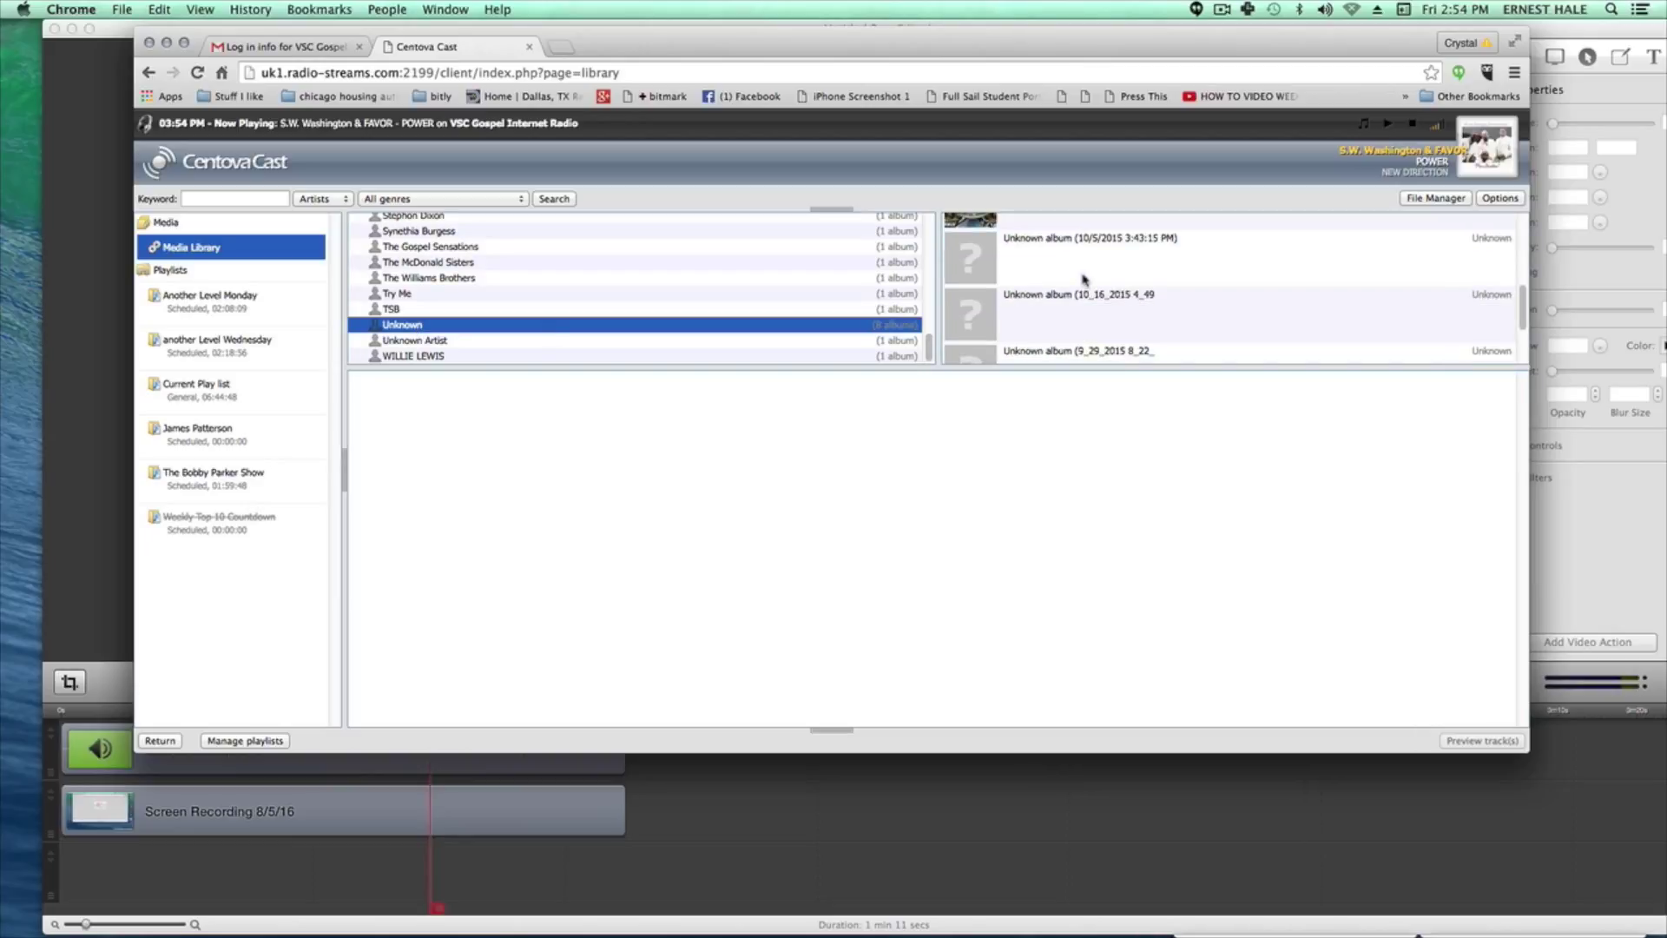
left_click(1081, 260)
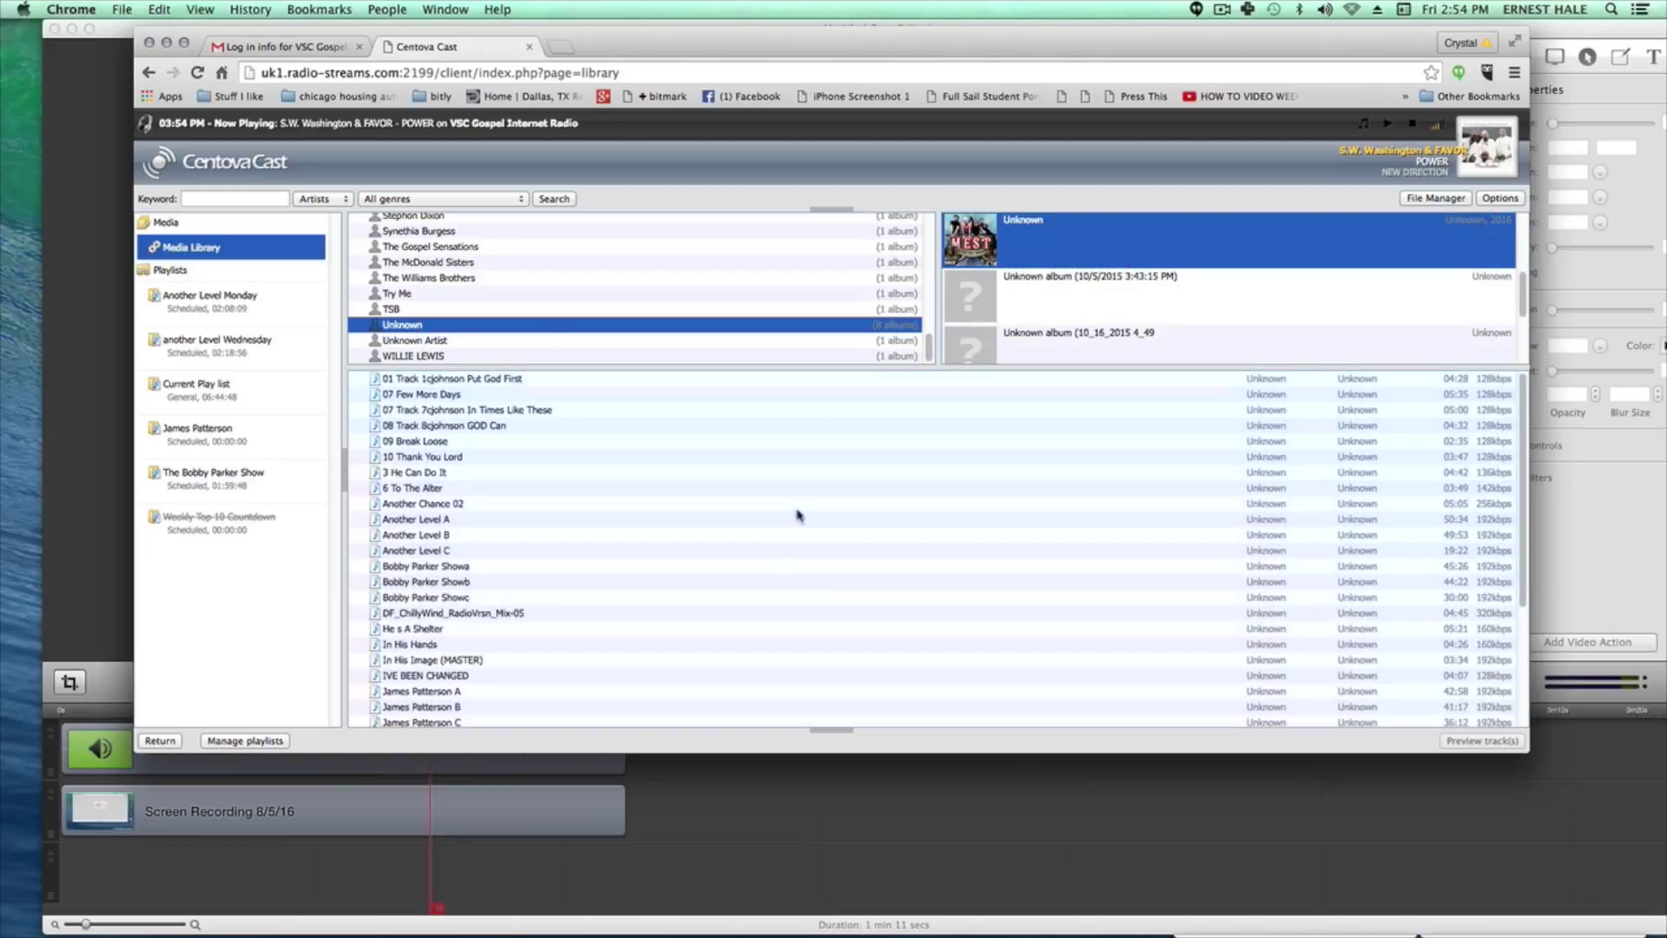
scroll(479, 546, "down", 3)
left_click(453, 601)
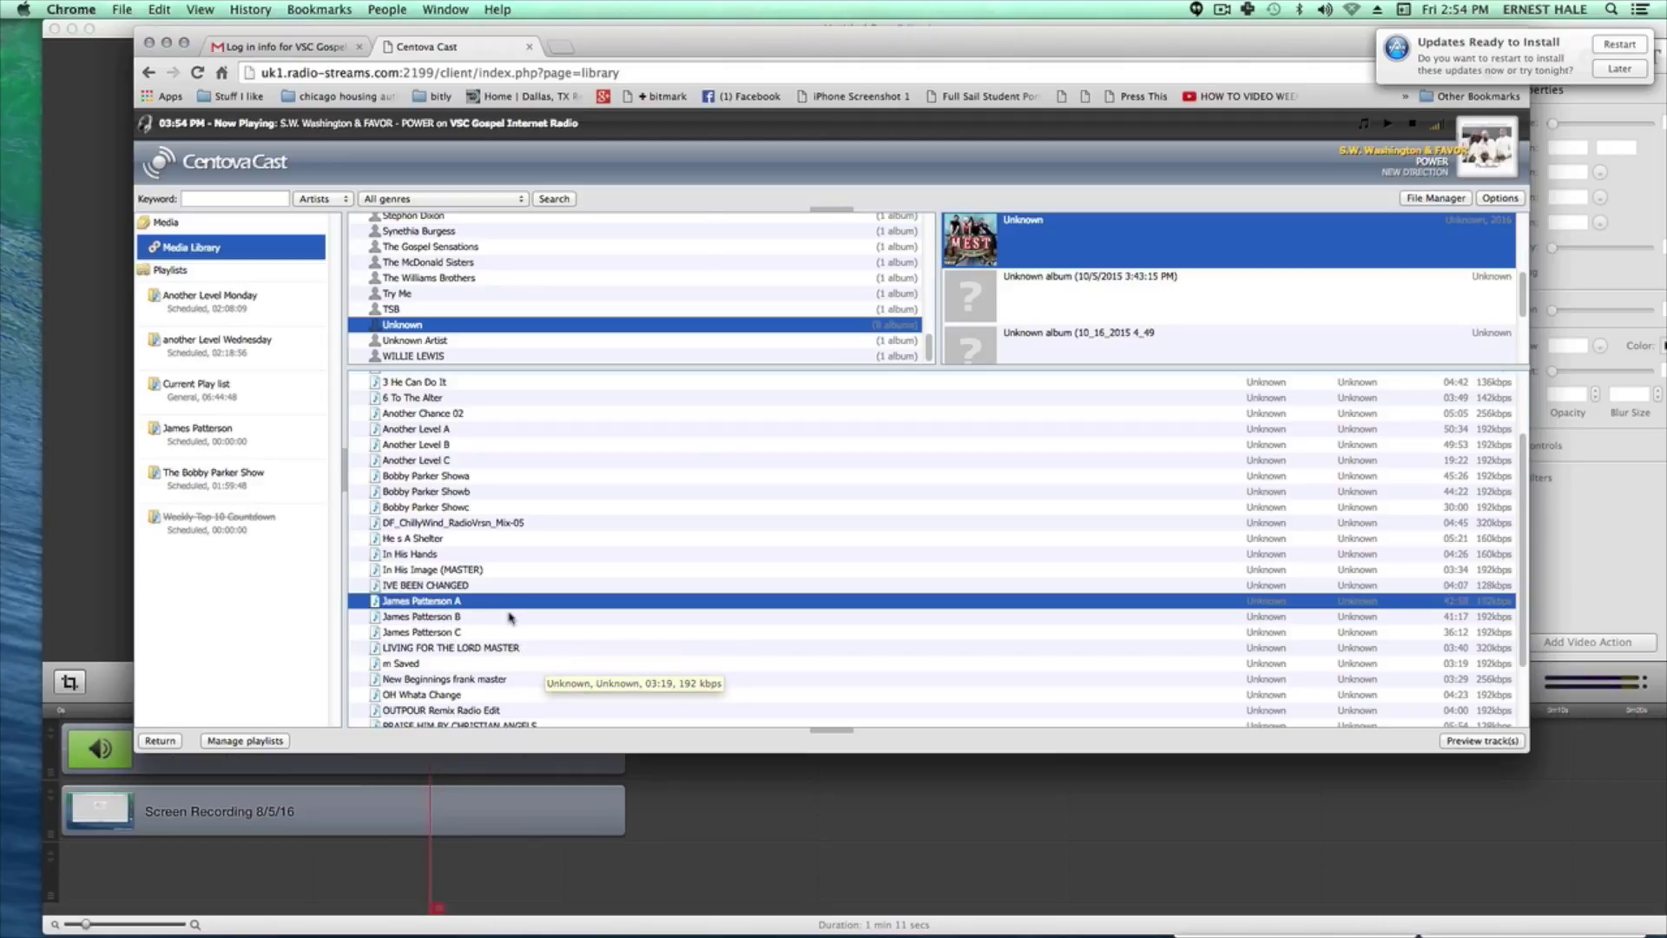
Add James Patterson A, B and C to the James Patterson playlist and view it.
left_click_drag(413, 600, 202, 426)
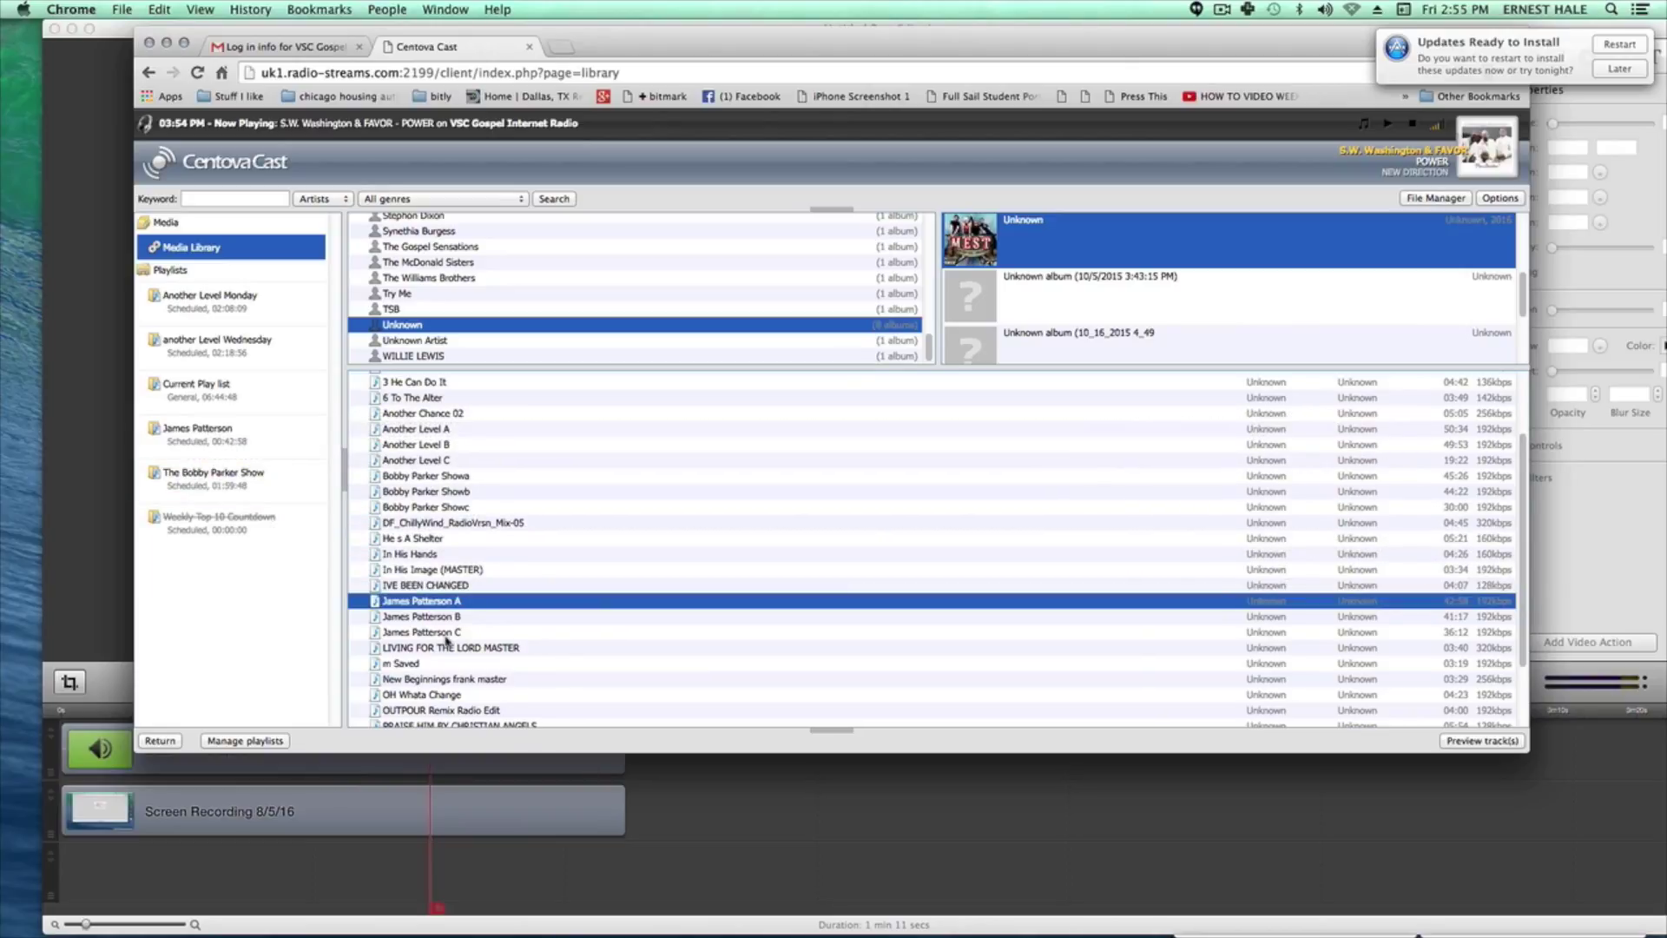
left_click_drag(445, 617, 205, 430)
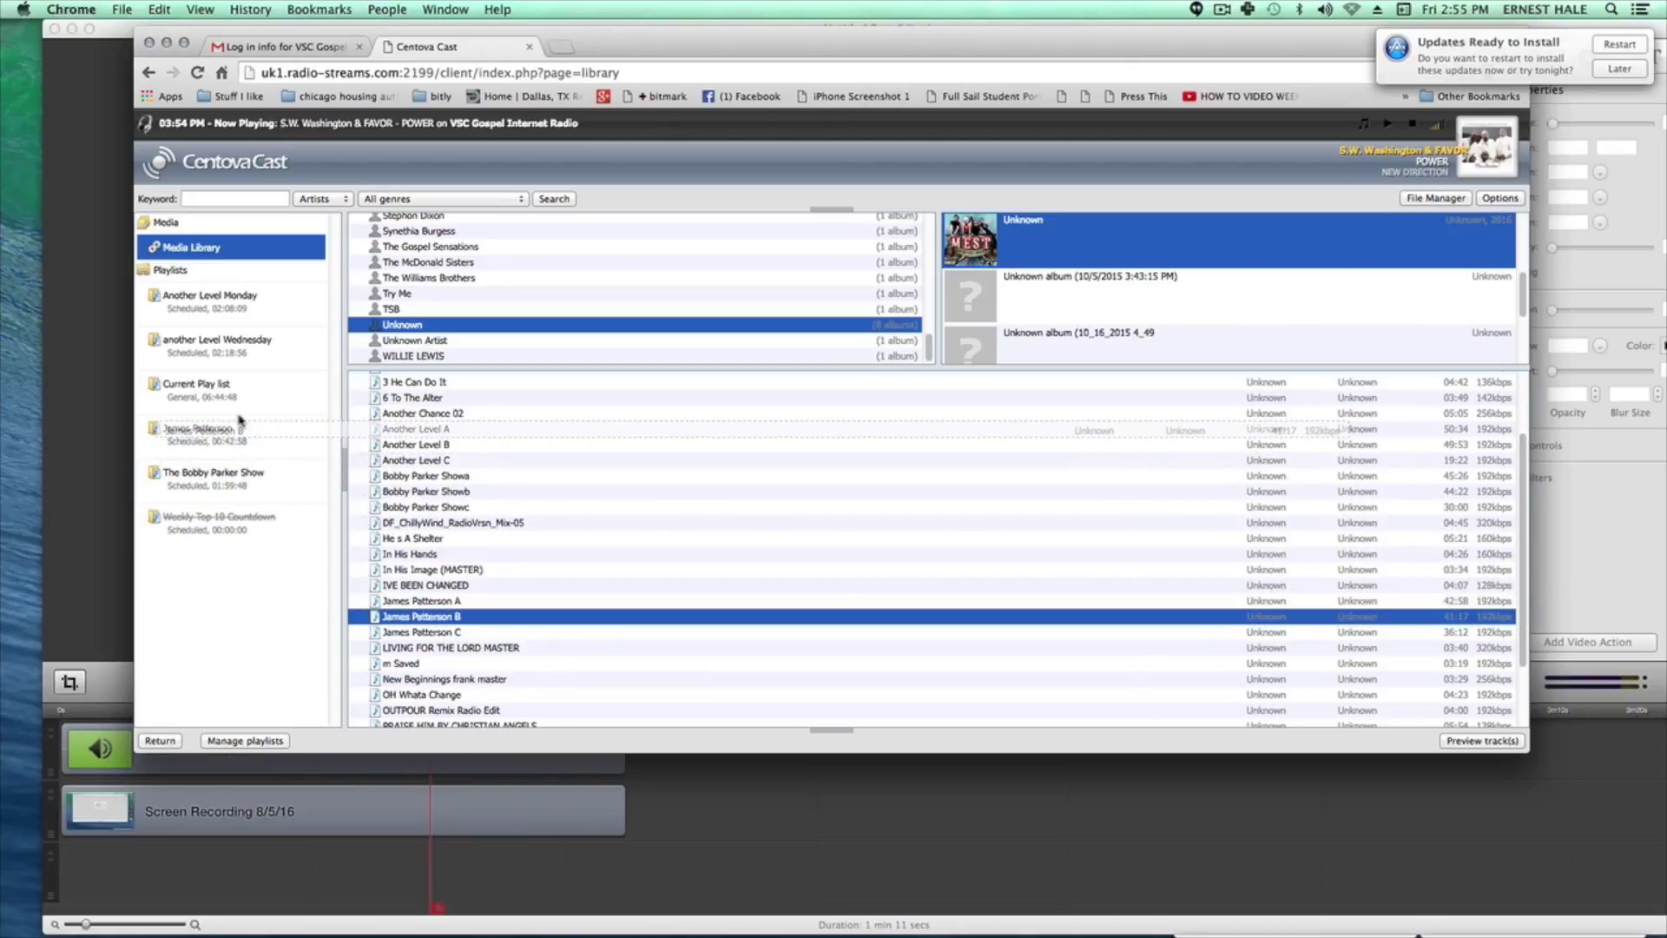
left_click_drag(440, 627, 221, 437)
left_click(222, 438)
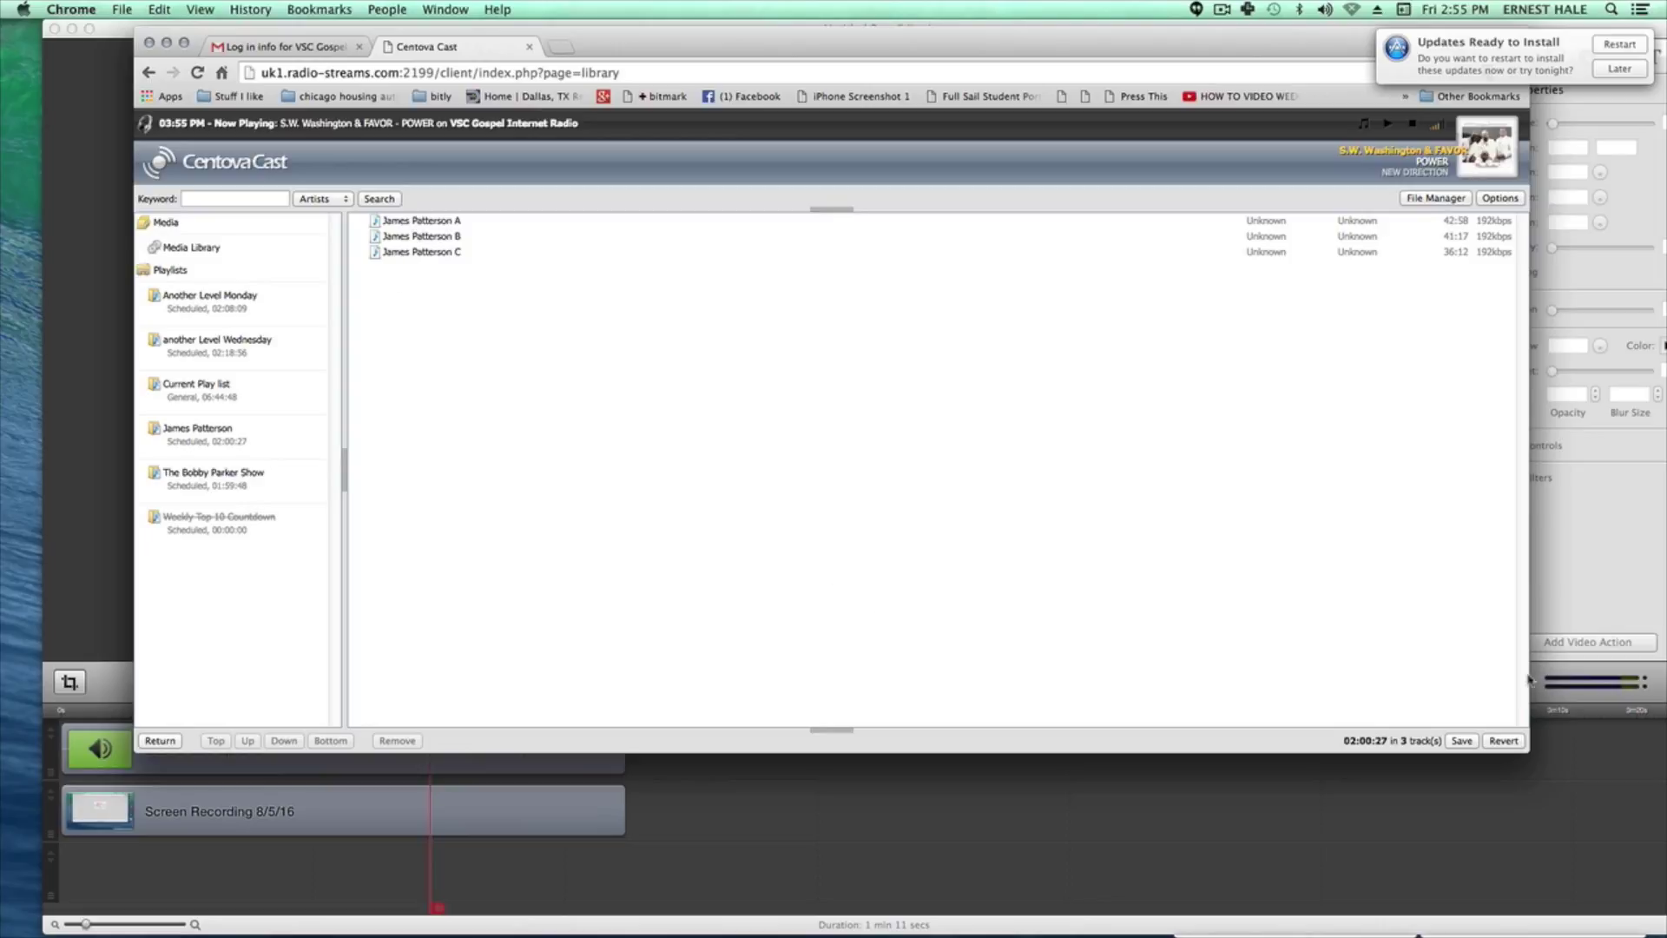
Save the playlist's three tracks and view the Current Play list's 92 tracks.
left_click(1461, 742)
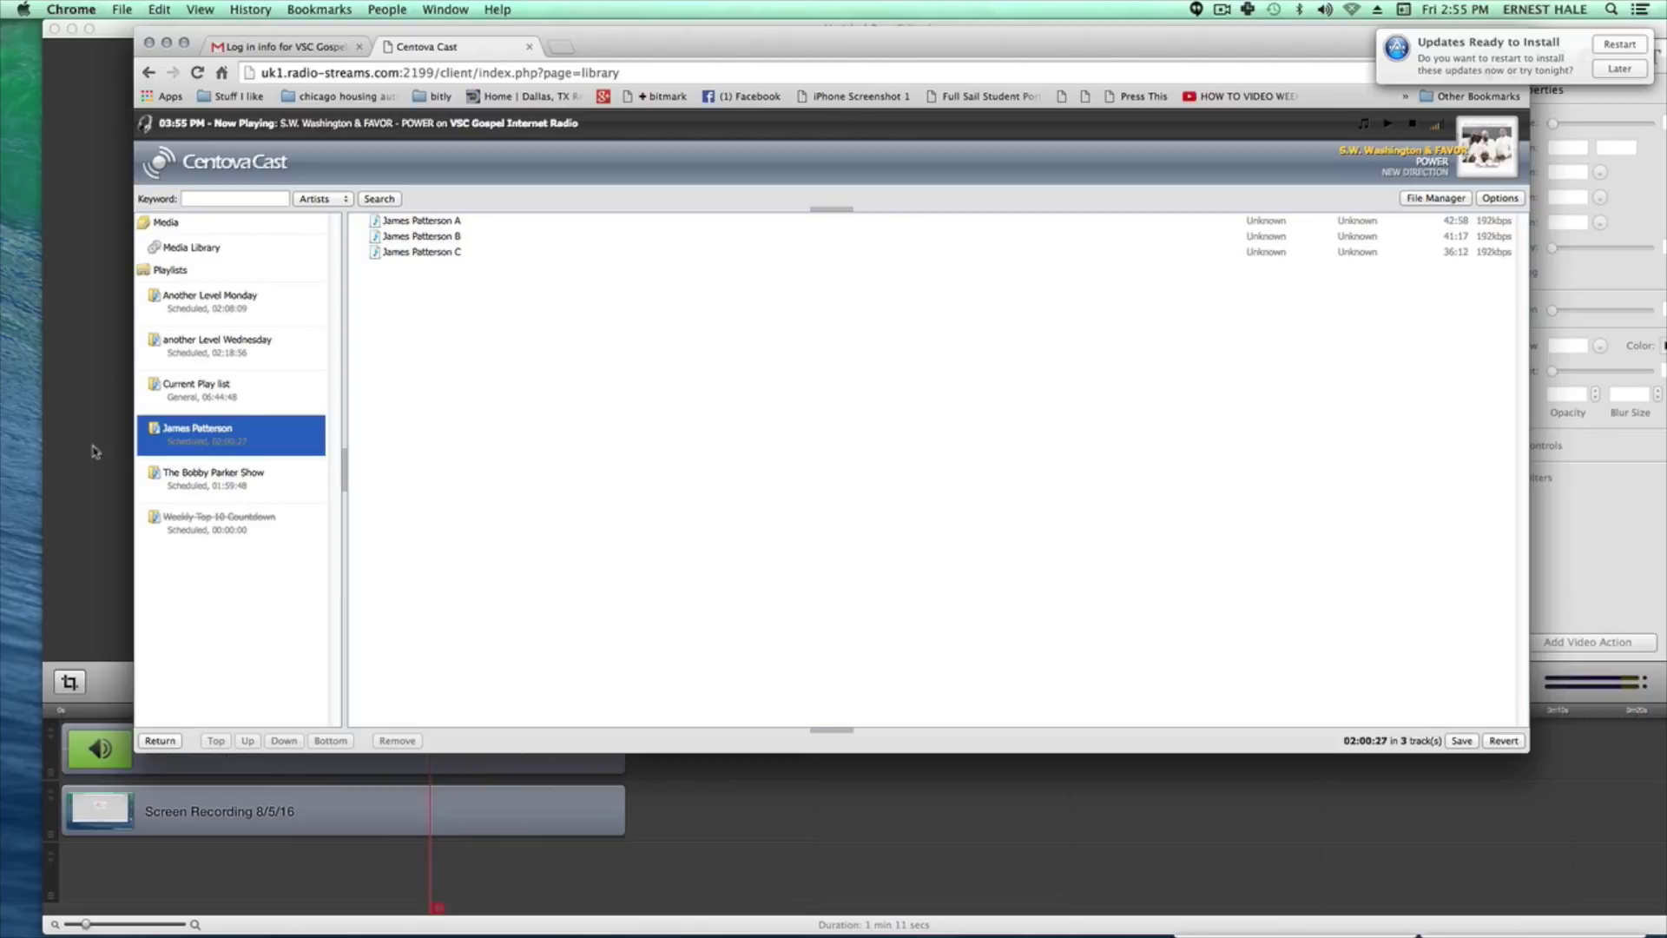
left_click(205, 395)
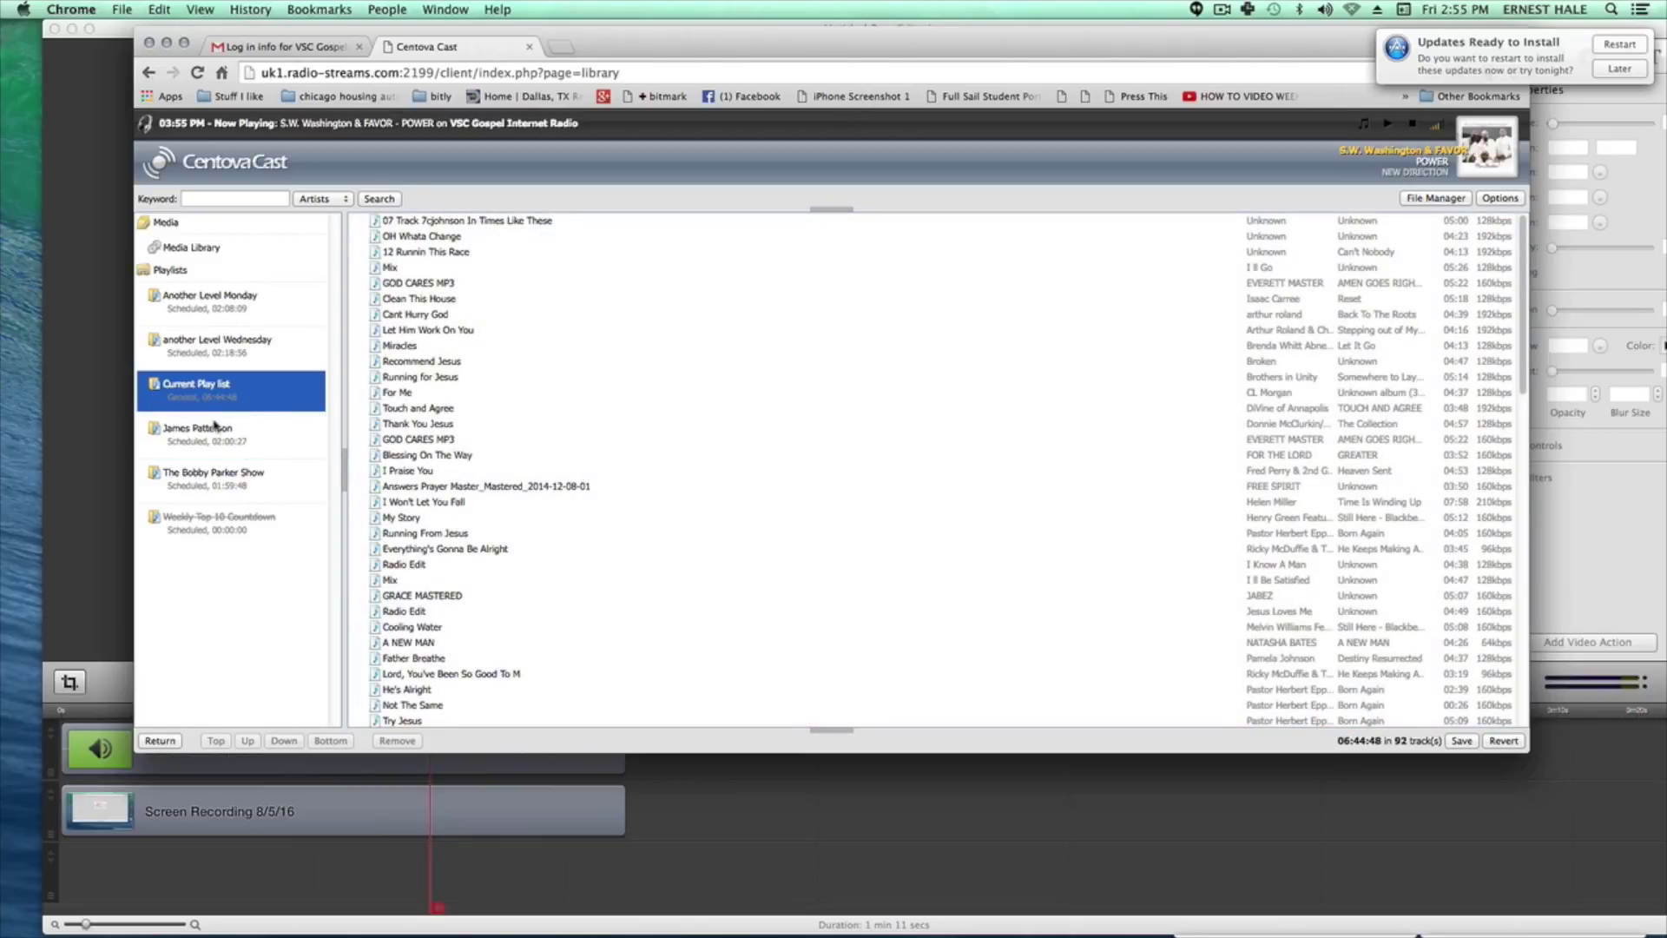